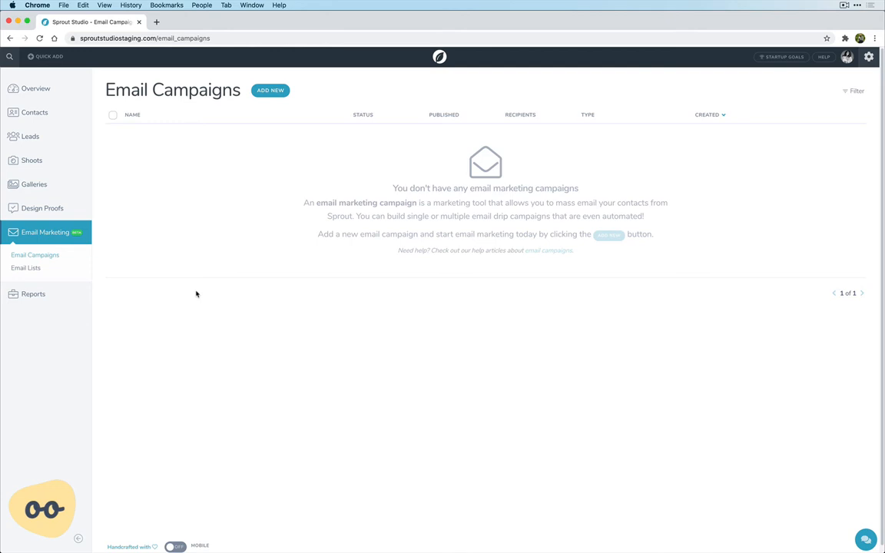
- Create a new email drip campaign and name it "My first drip campaign"
left_click(270, 91)
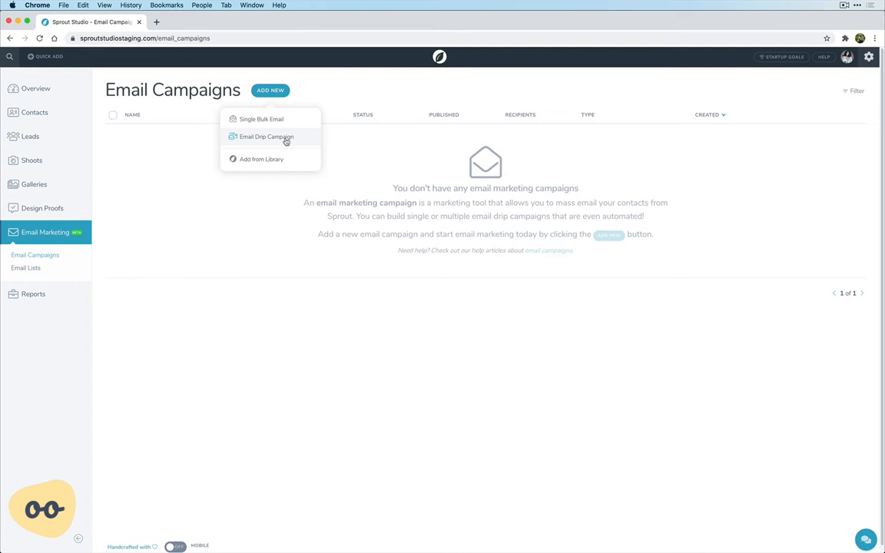
left_click(286, 142)
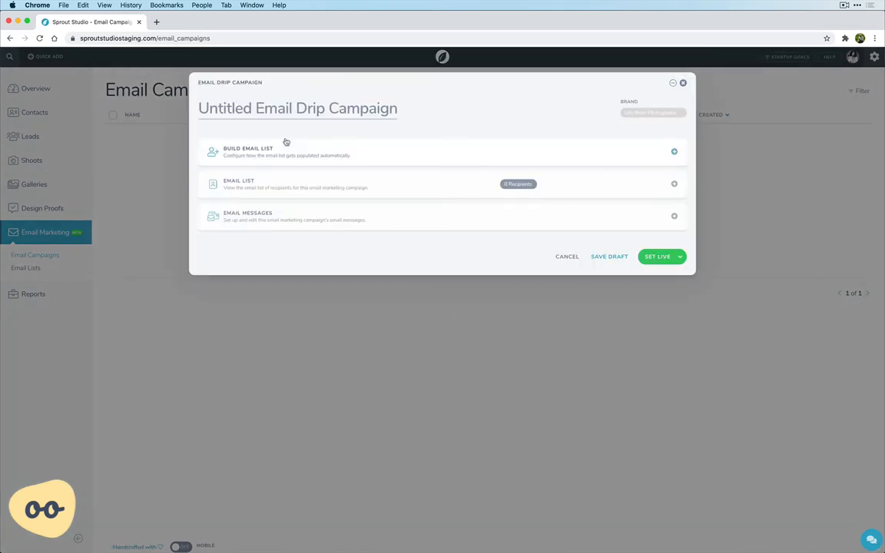
triple_click(321, 105)
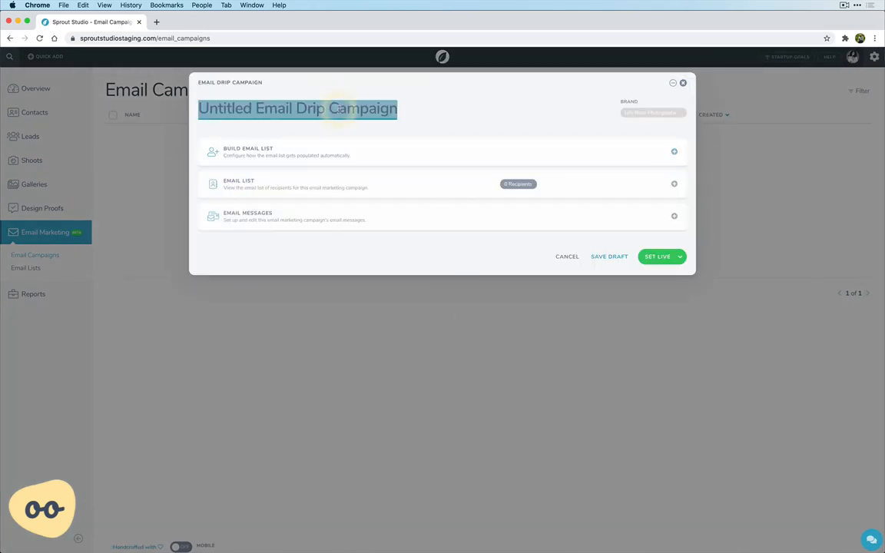
type("My first drip campaign")
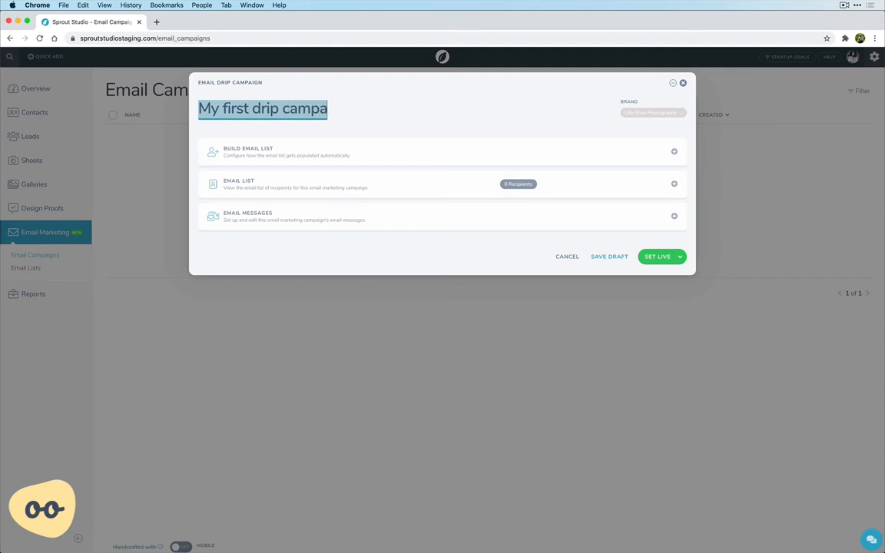
left_click(431, 118)
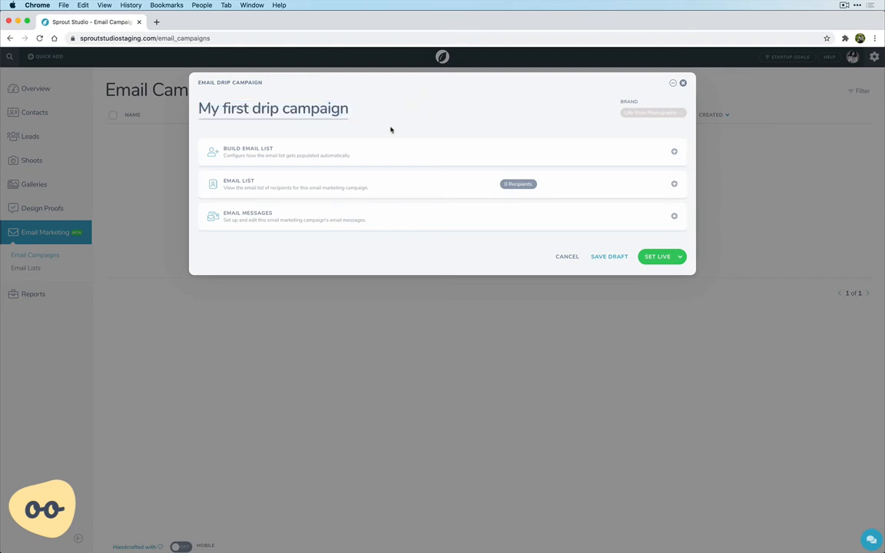
- Build the campaign's email list as a custom list that auto-adds contacts from shoots, filtered to the Wedding shoot type
left_click(308, 149)
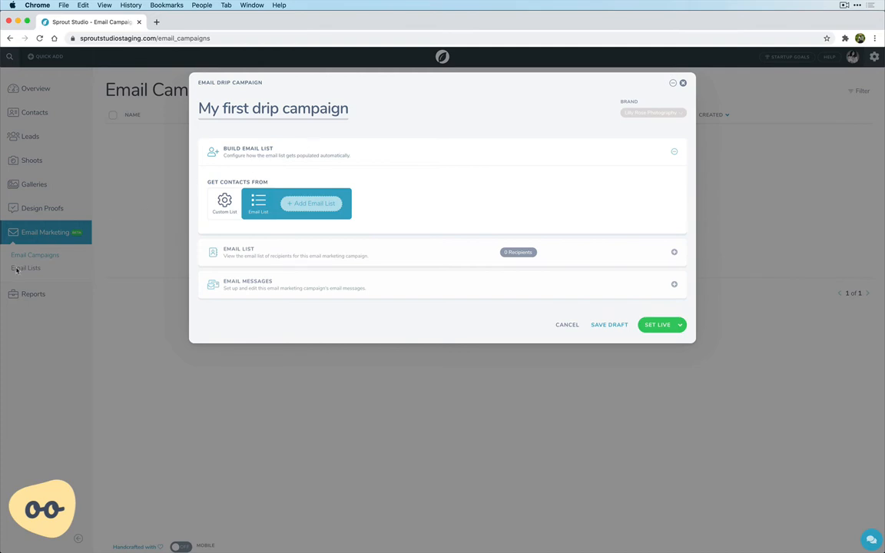
left_click(223, 212)
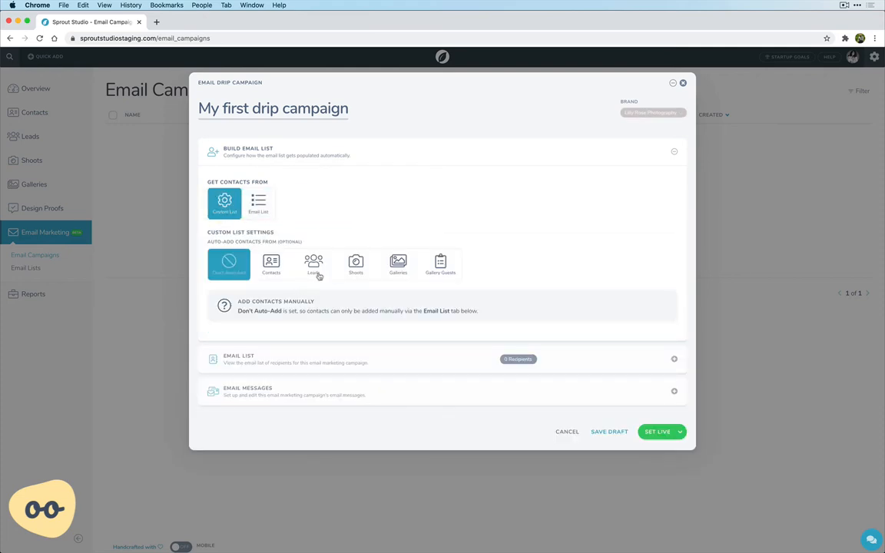
left_click(355, 265)
scroll(358, 220, "down", 4)
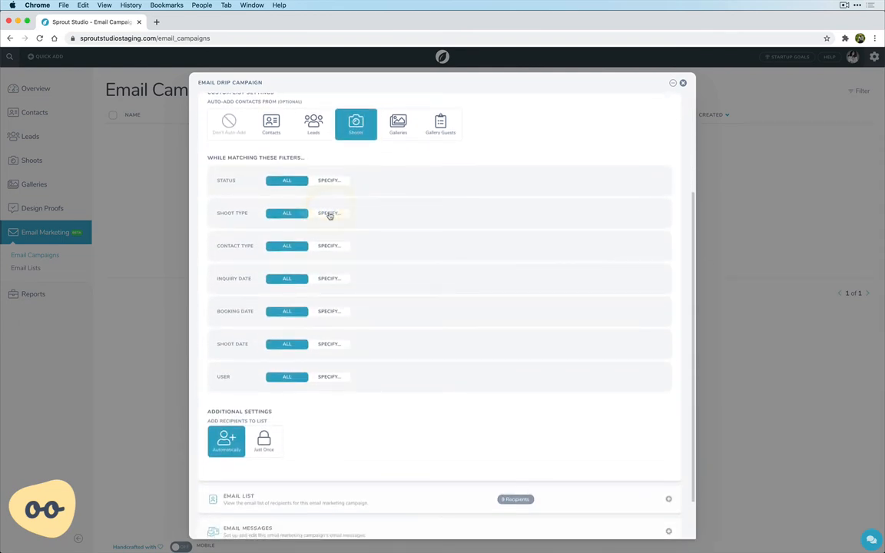
left_click(329, 212)
left_click(373, 213)
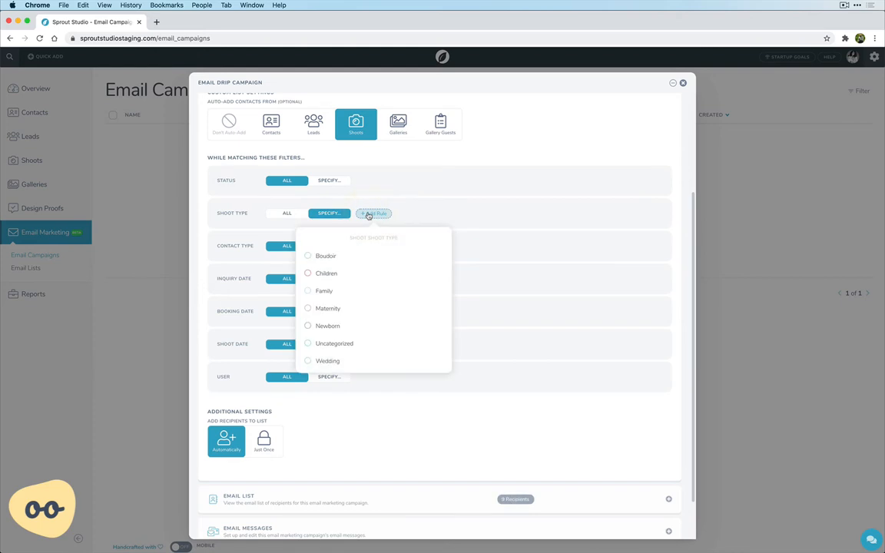
left_click(341, 362)
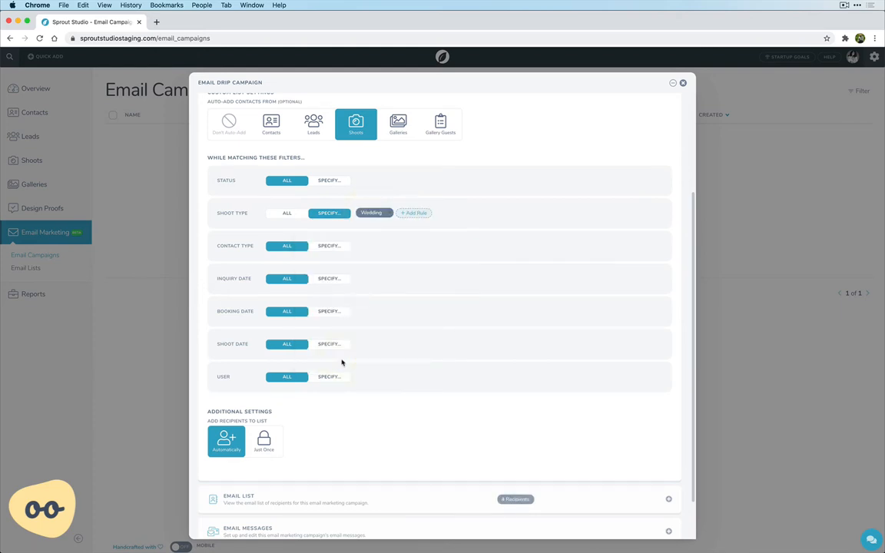
scroll(239, 379, "down", 3)
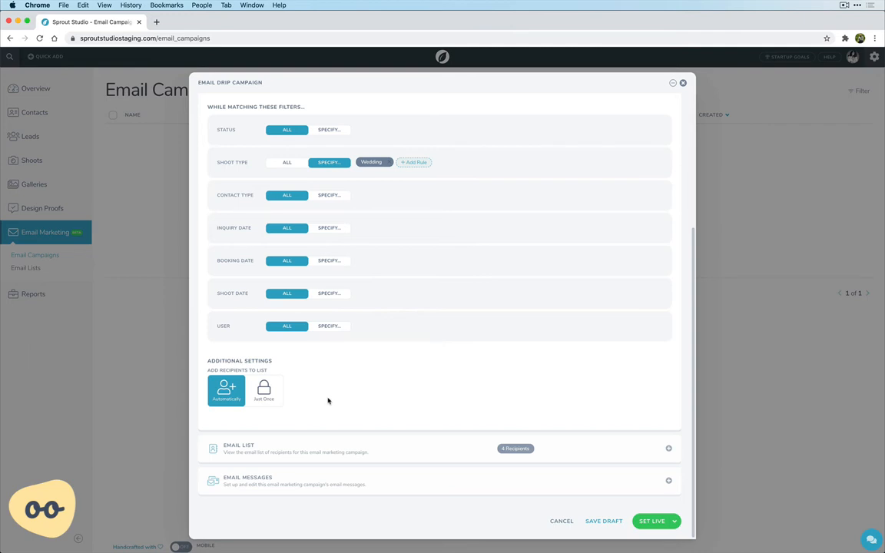
scroll(327, 401, "up", 5)
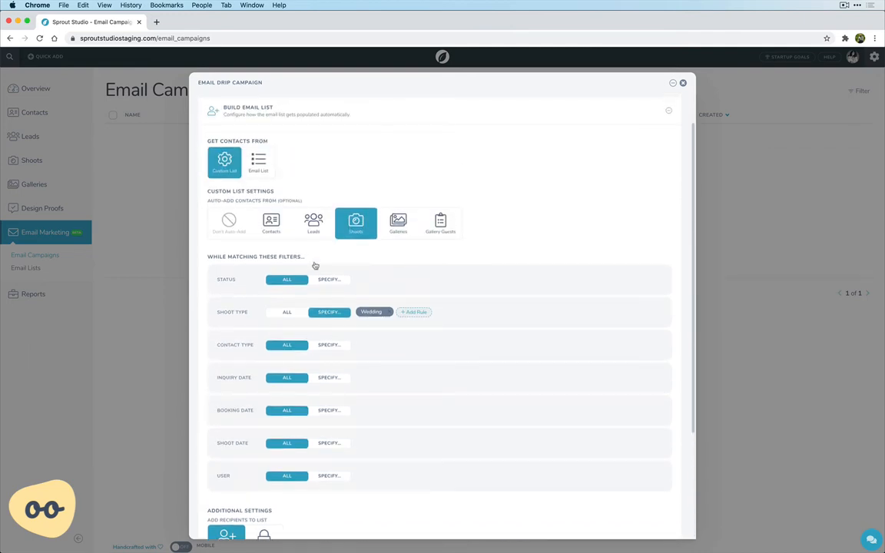
left_click(298, 118)
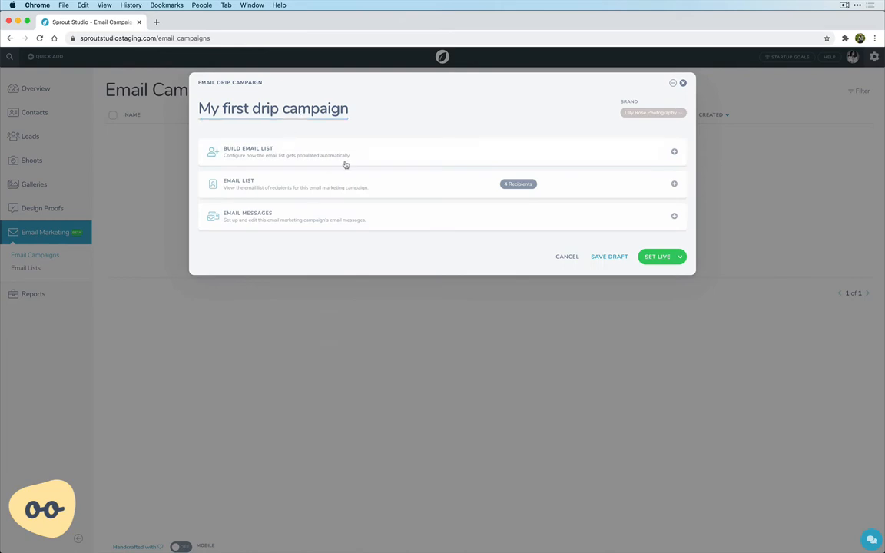
- Review the campaign's email list recipients and the available options for adding more recipients
left_click(298, 185)
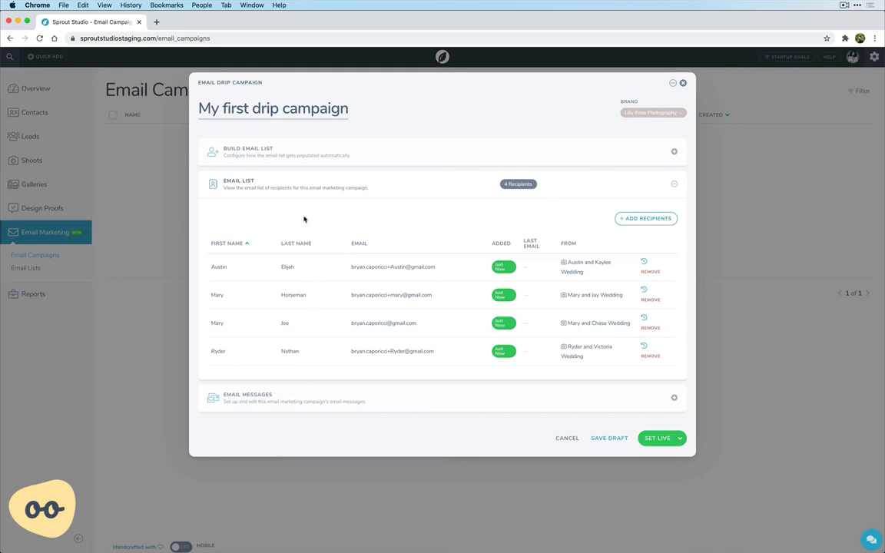
left_click(644, 221)
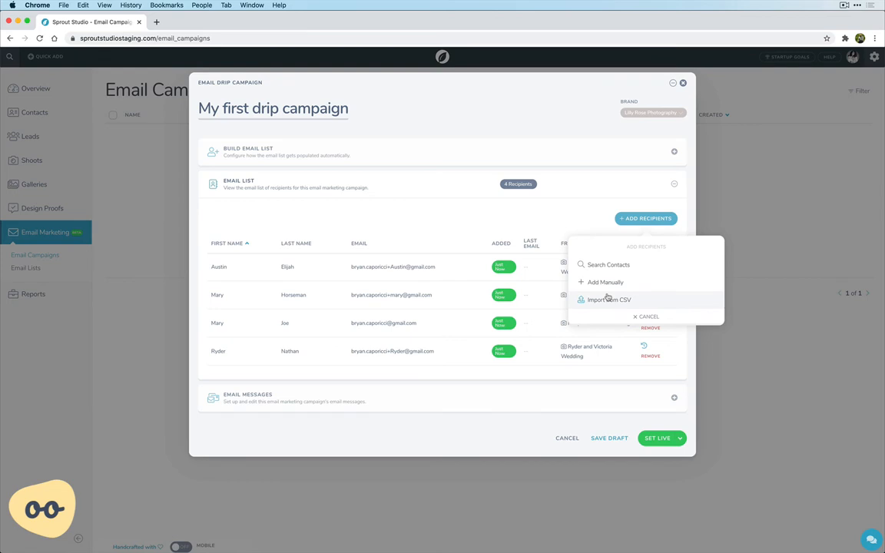
left_click(388, 215)
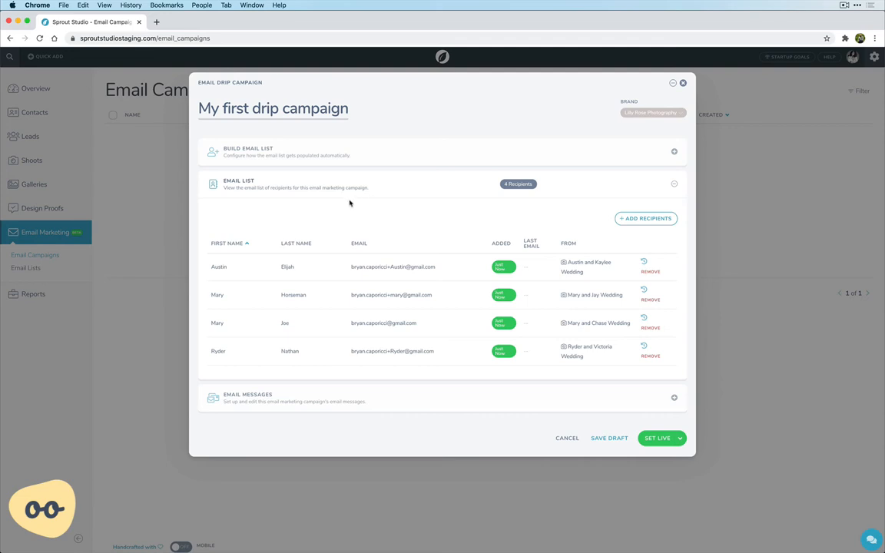
left_click(311, 183)
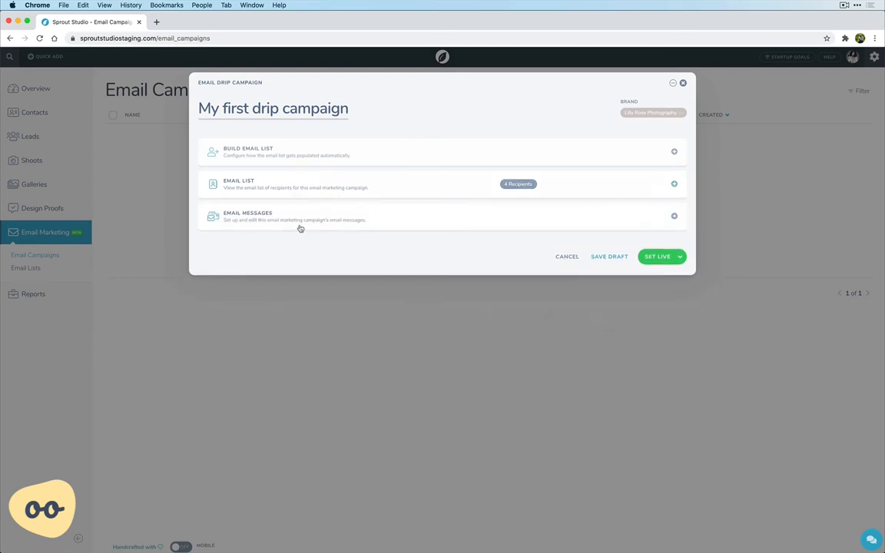
- Add a new email message to the campaign, leaving its default name and its subject and body empty
left_click(300, 228)
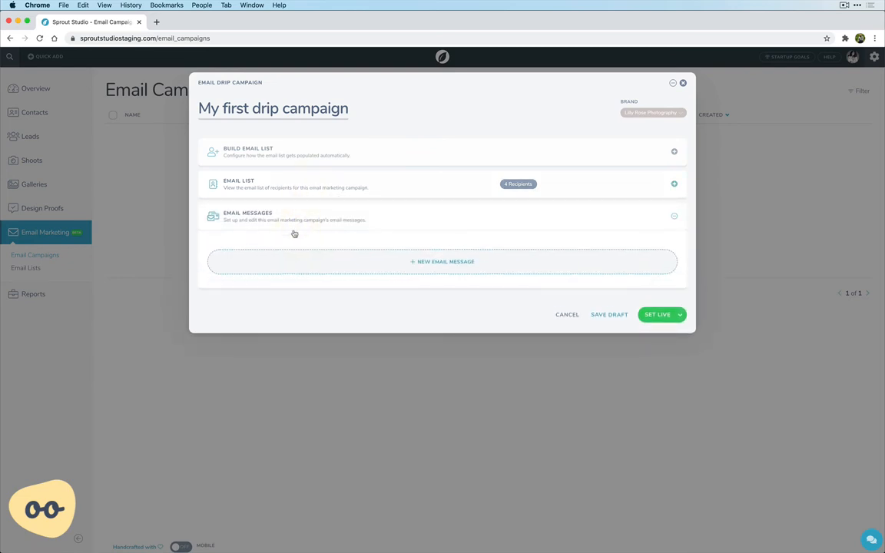
left_click(432, 274)
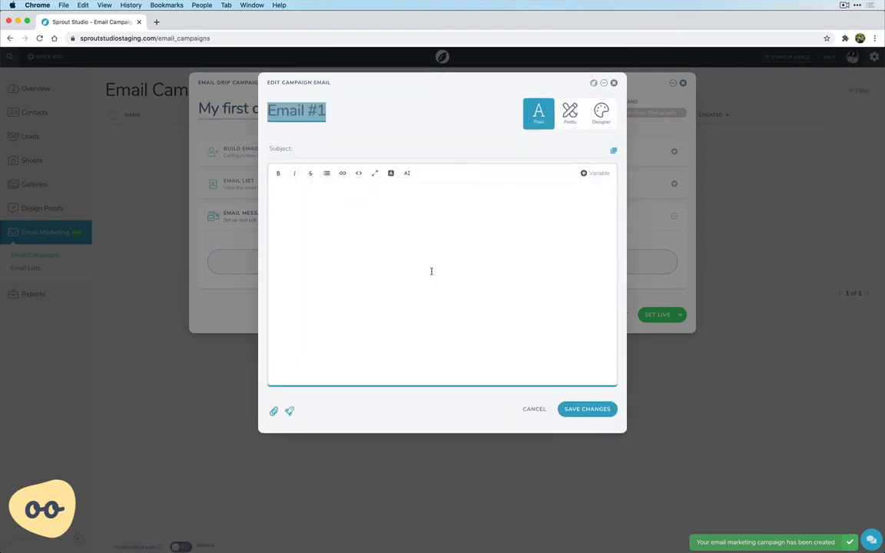
left_click(373, 121)
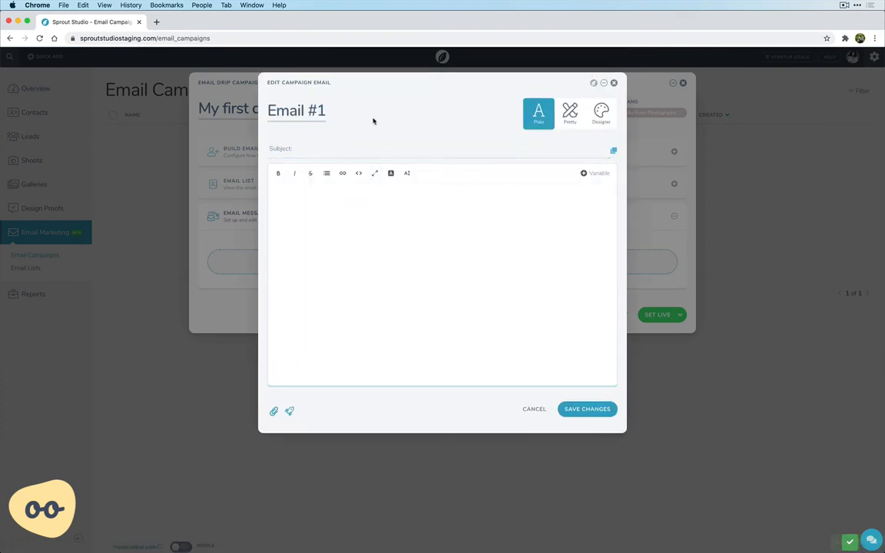
left_click(290, 149)
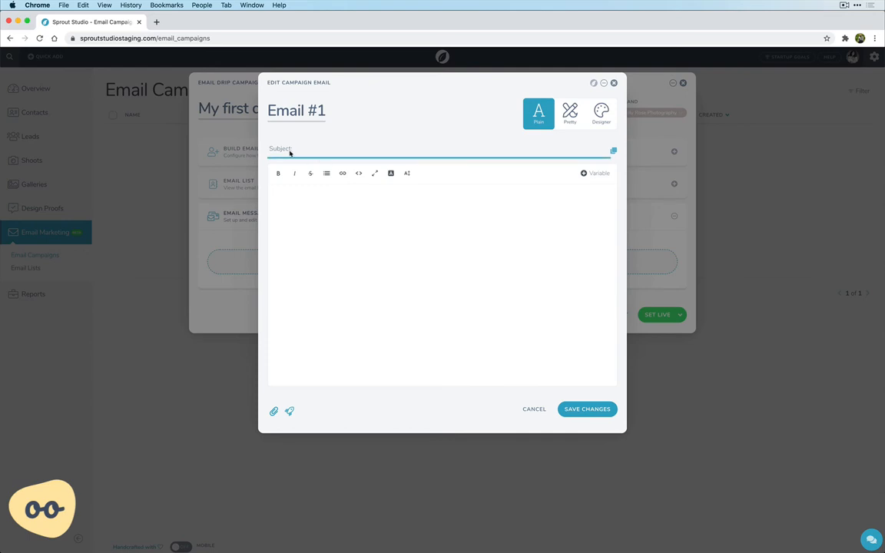
left_click(320, 199)
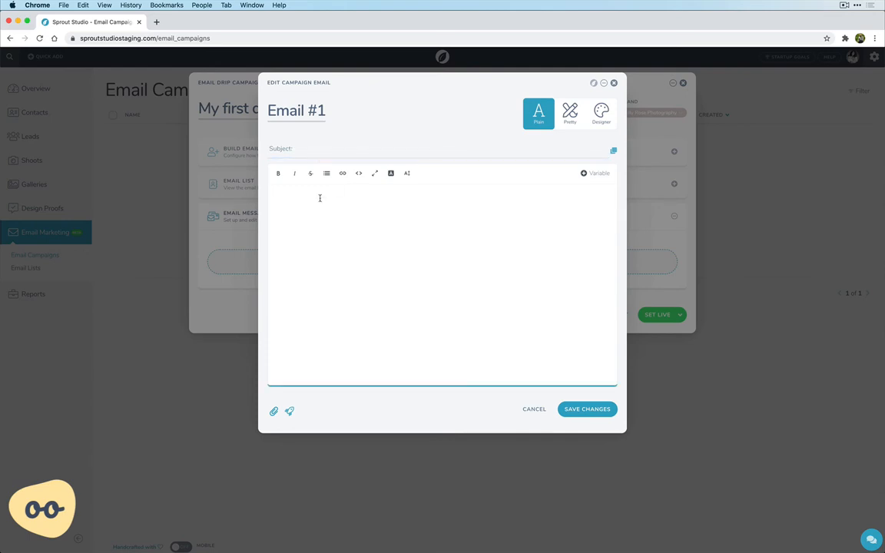
left_click(397, 152)
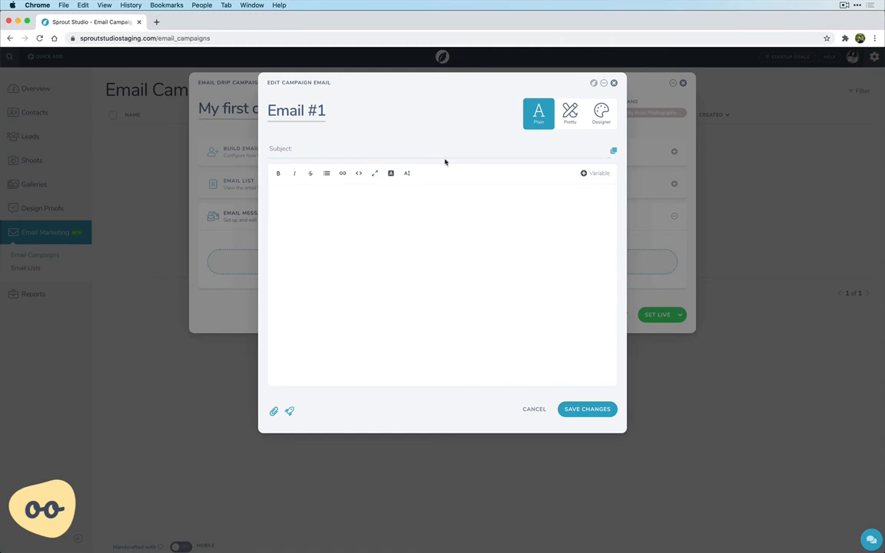
- Try the Pretty email format, preview the Dark theme and Serif font, and save its options as Light and Sans-serif
left_click(568, 116)
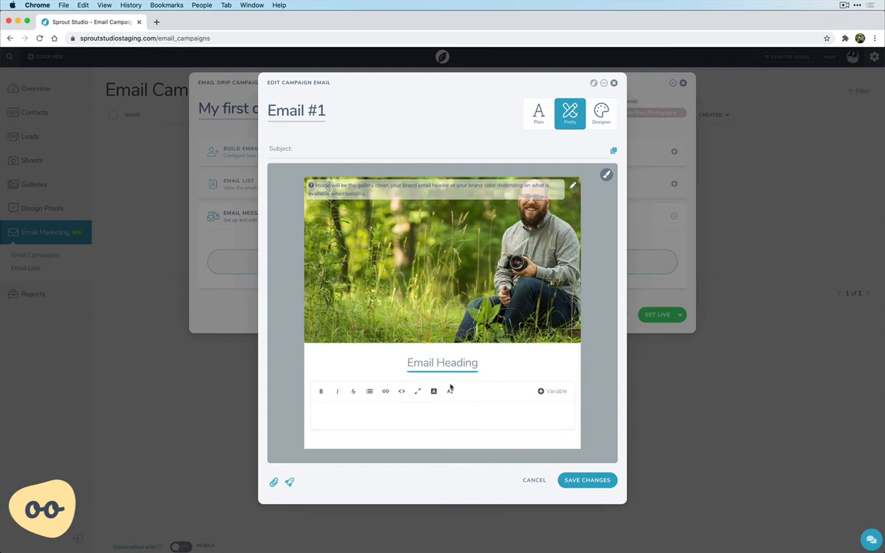
left_click(606, 175)
left_click(618, 247)
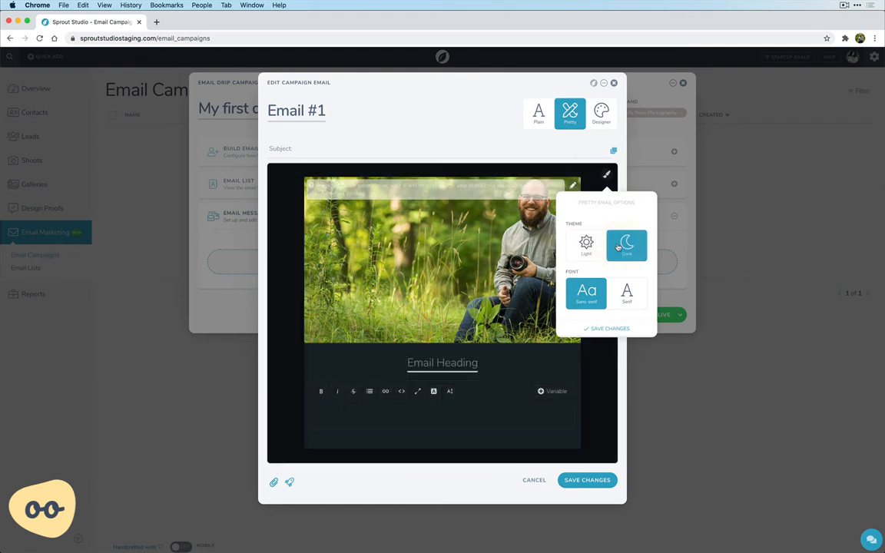
left_click(587, 244)
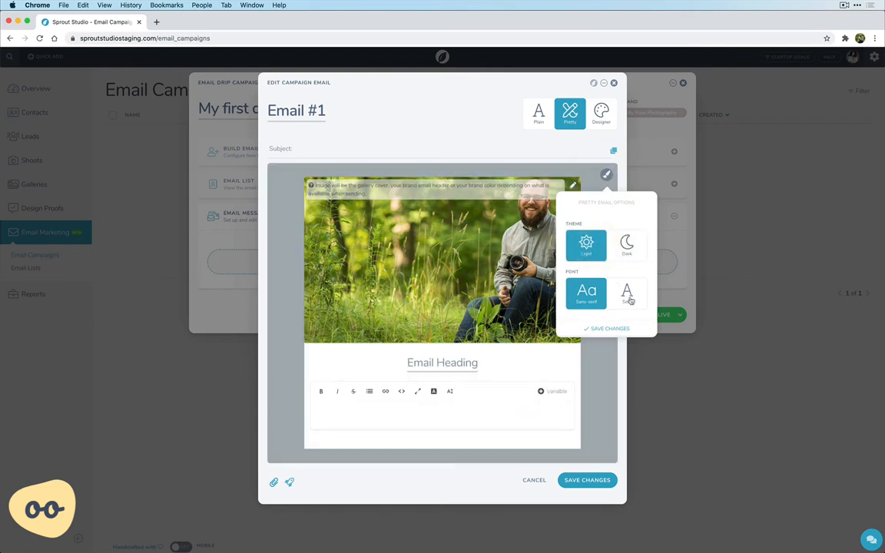
left_click(629, 299)
left_click(586, 293)
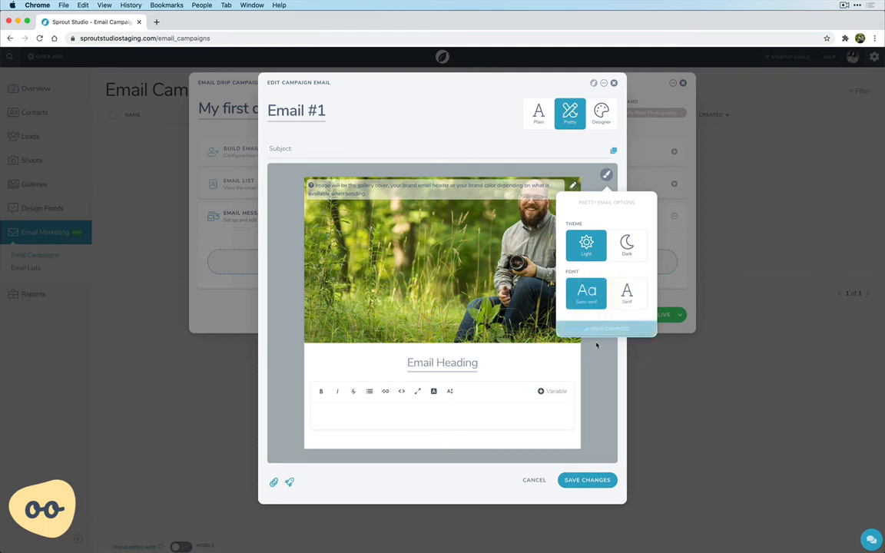
left_click(598, 328)
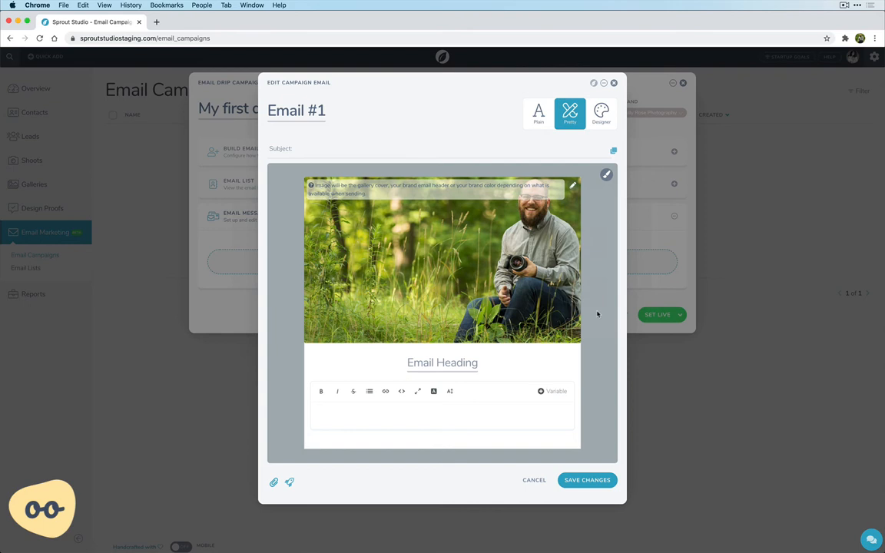
- Set the email's format to Designer and start a designer email with a Hero Image section
left_click(604, 115)
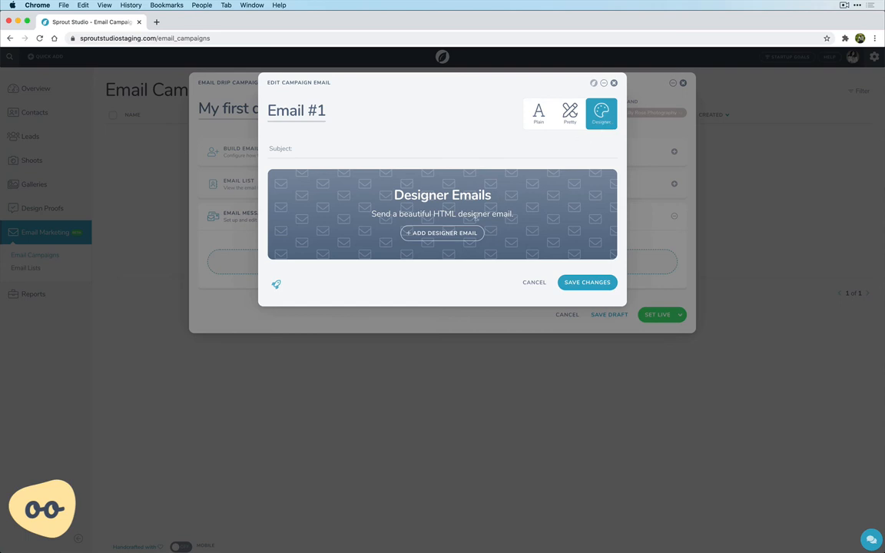
left_click(461, 234)
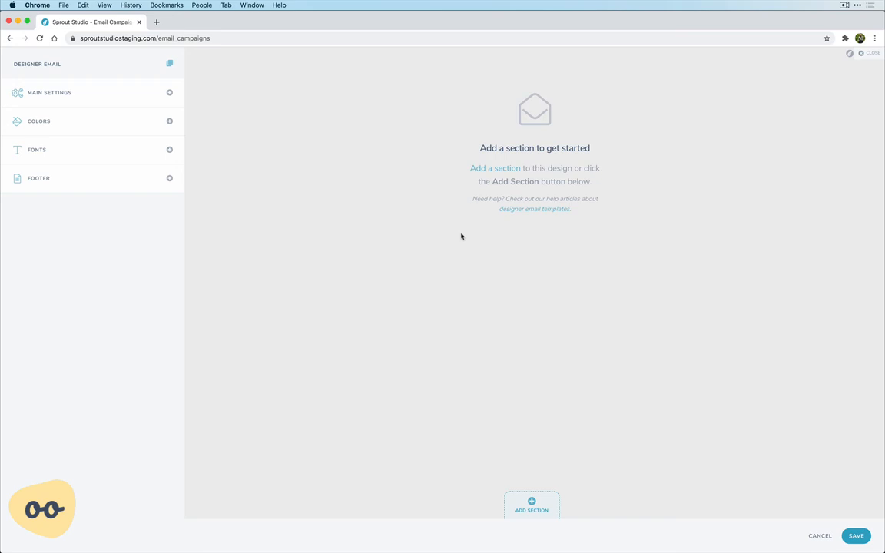
left_click(530, 507)
left_click(393, 369)
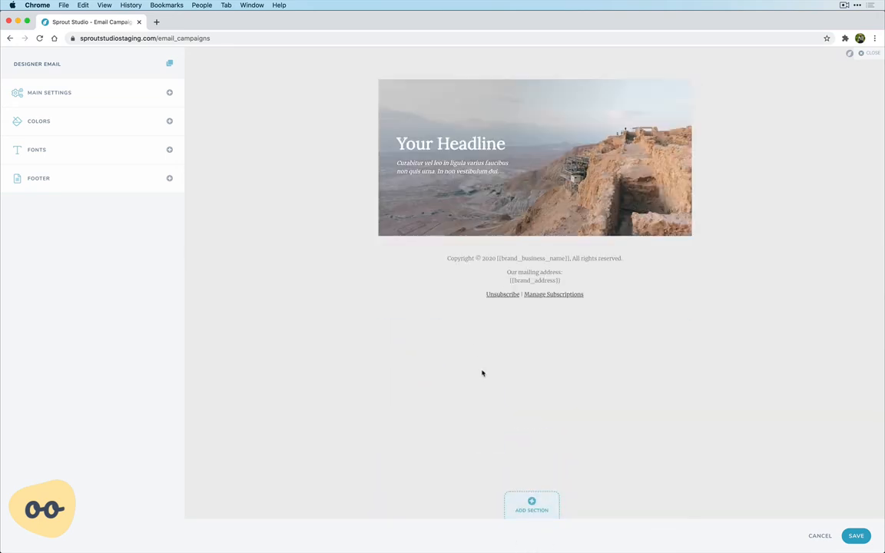
- Add a Two Columns content section and a Three Image section below the hero image
left_click(506, 502)
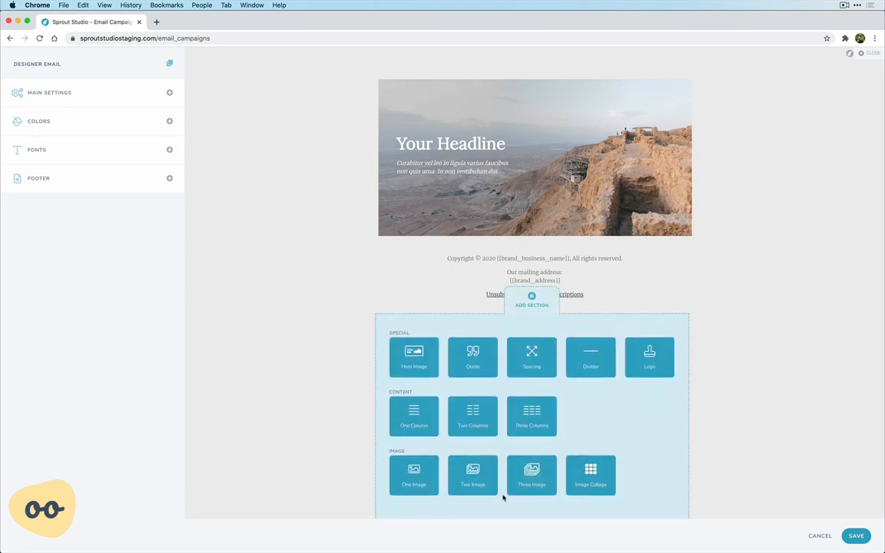
left_click(475, 416)
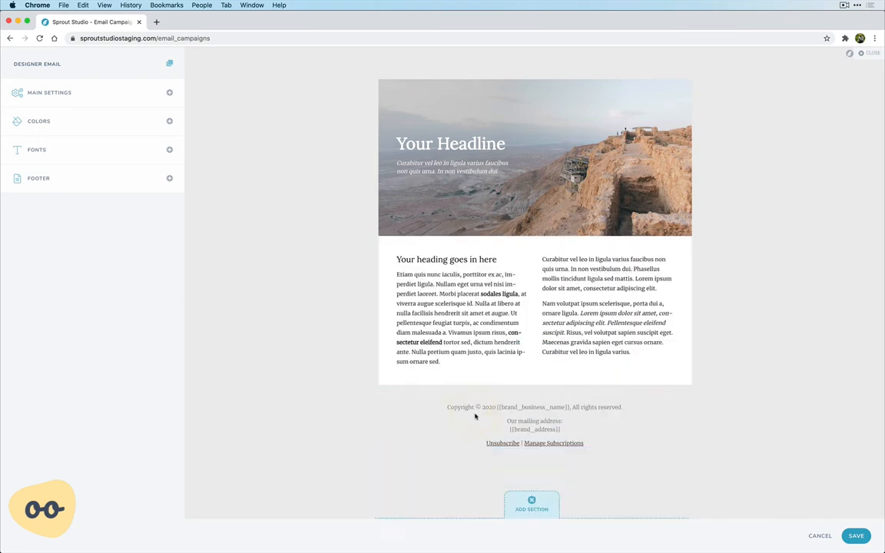
left_click(528, 506)
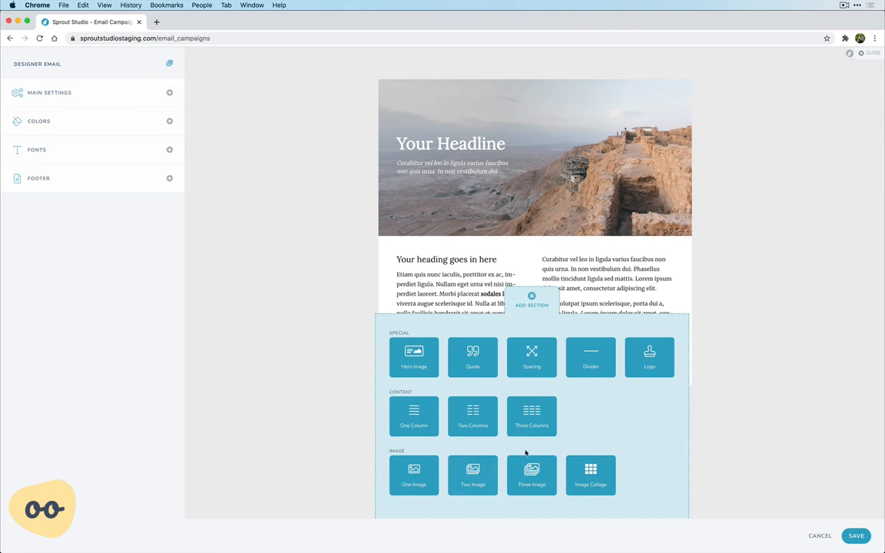
left_click(530, 474)
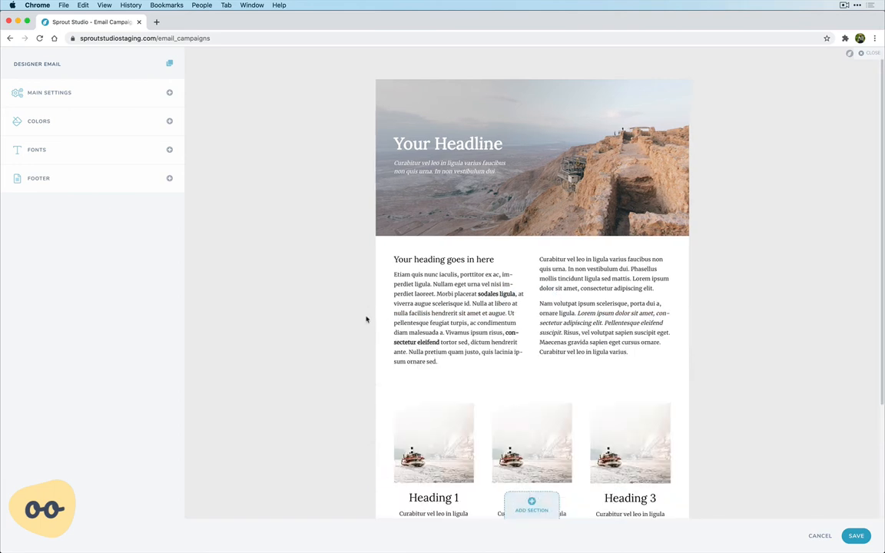
- Add a Quote section and a Three Columns content section below the three-image section
scroll(368, 323, "down", 3)
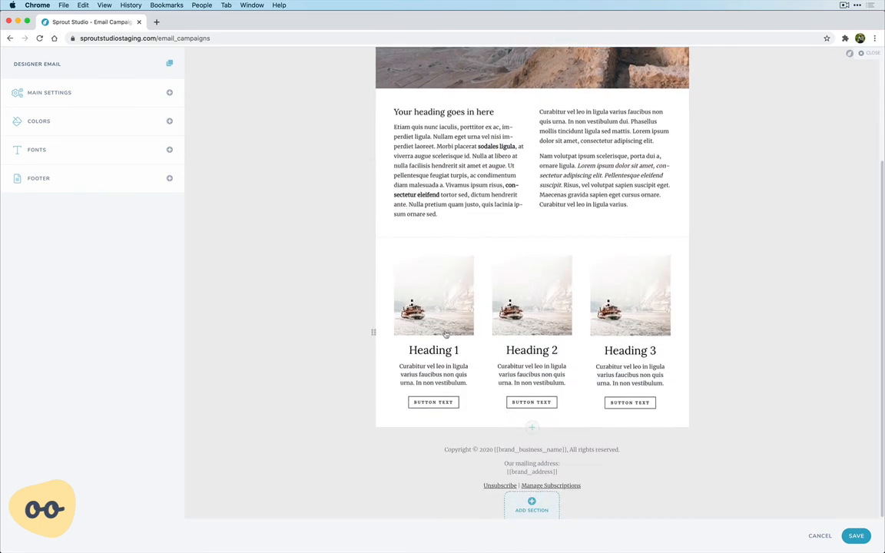
left_click(530, 503)
left_click(474, 366)
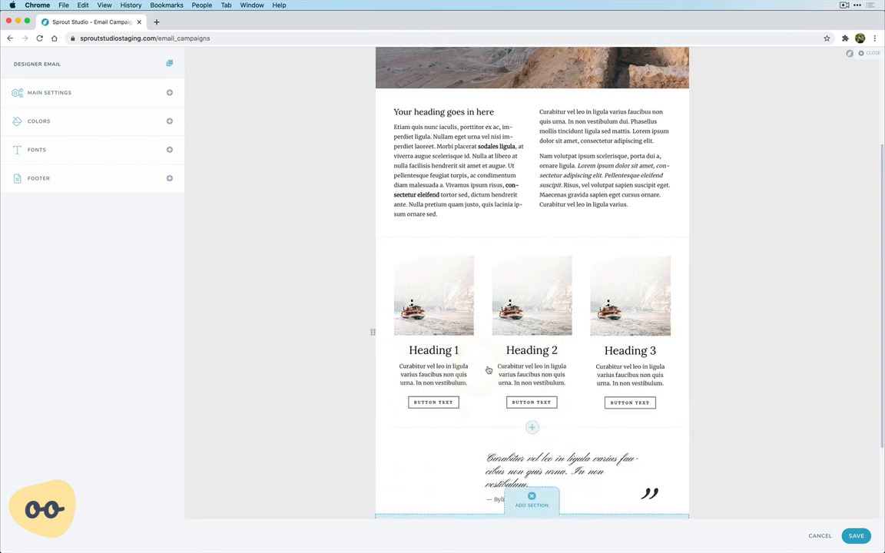
scroll(495, 372, "down", 2)
left_click(530, 505)
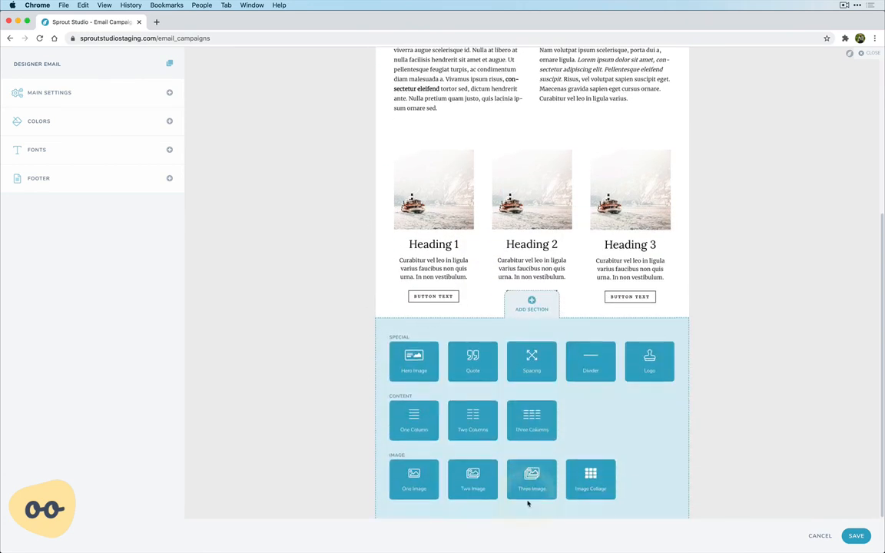
left_click(533, 415)
scroll(540, 429, "down", 5)
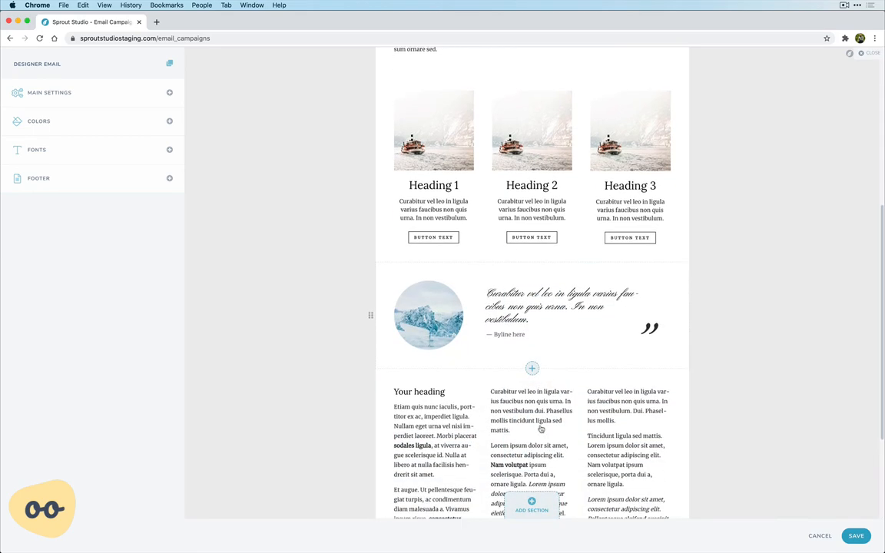
- Try the three-image section above the two-column section and move it back below it
scroll(540, 429, "up", 10)
scroll(540, 429, "up", 2)
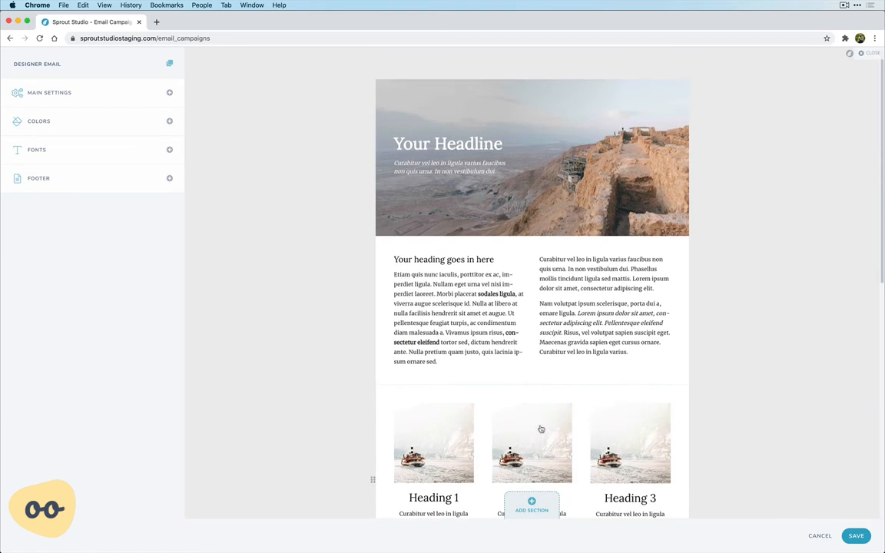
scroll(541, 278, "down", 5)
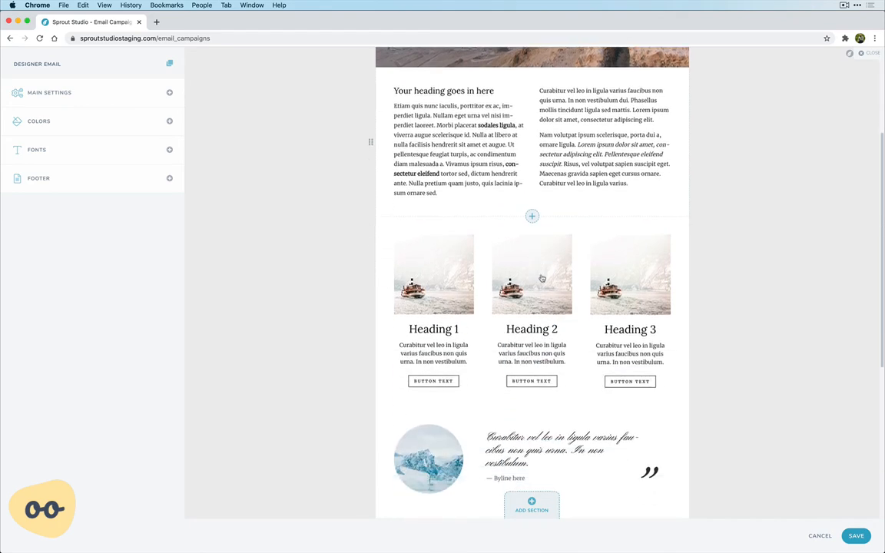
scroll(541, 281, "up", 4)
left_click_drag(540, 345, 531, 279)
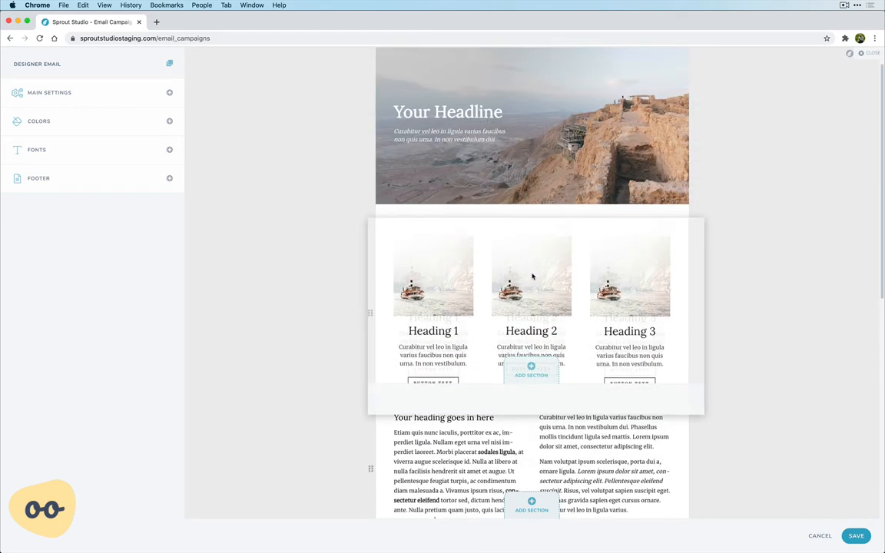
scroll(531, 300, "down", 2)
left_click_drag(538, 218, 537, 374)
scroll(521, 169, "up", 3)
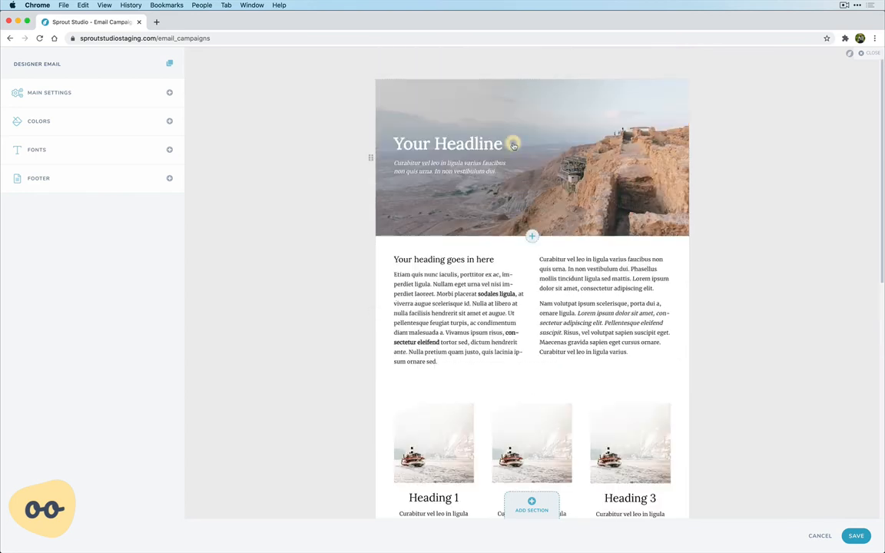
- Cycle through the hero section's alternative layouts and return to the short one with the left-aligned headline
left_click(463, 132)
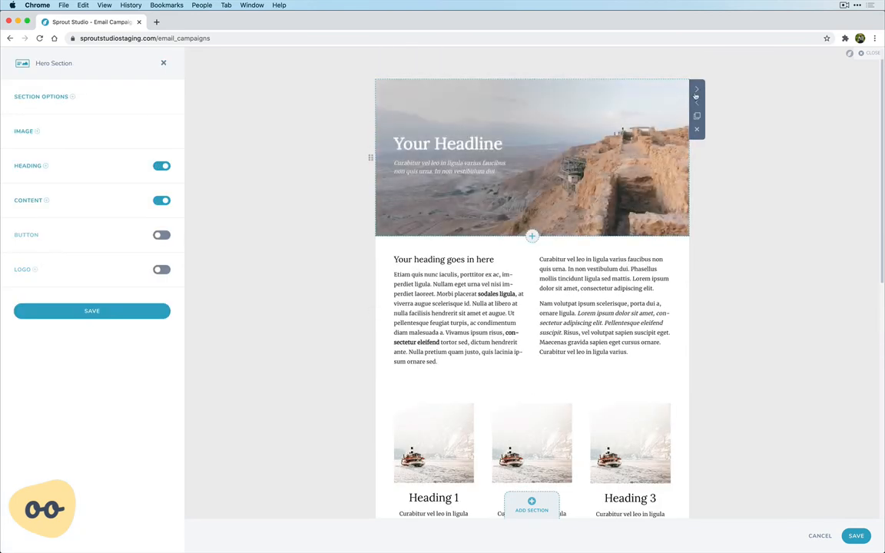
left_click(697, 91)
left_click(698, 91)
left_click(697, 91)
left_click(696, 92)
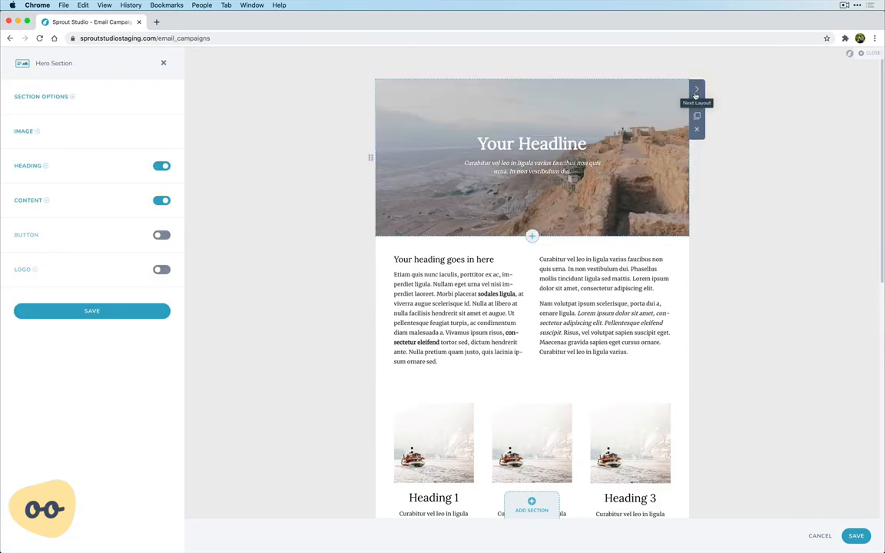
left_click(696, 93)
left_click(696, 92)
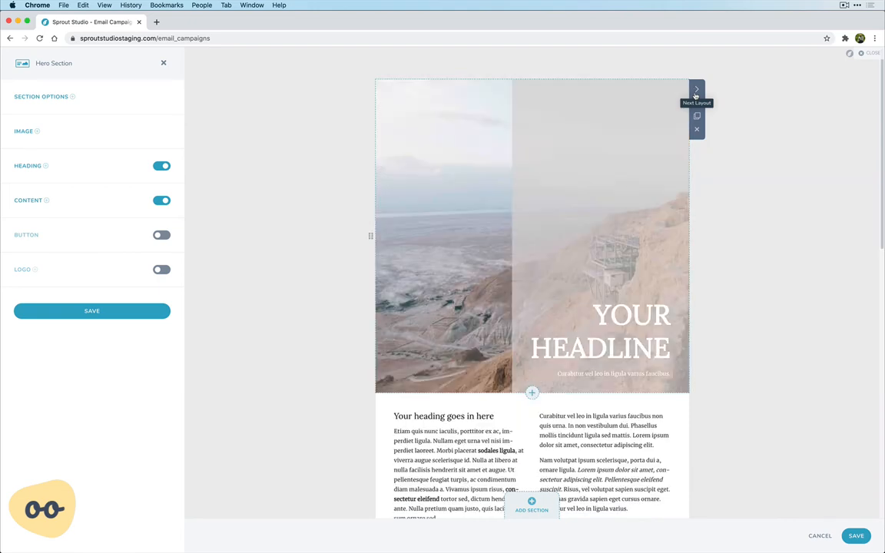
left_click(697, 92)
left_click(696, 92)
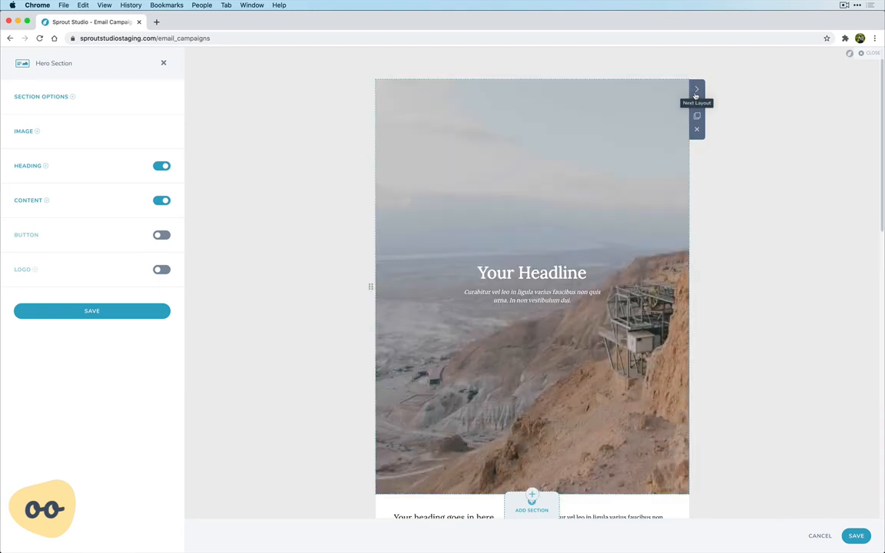
left_click(697, 92)
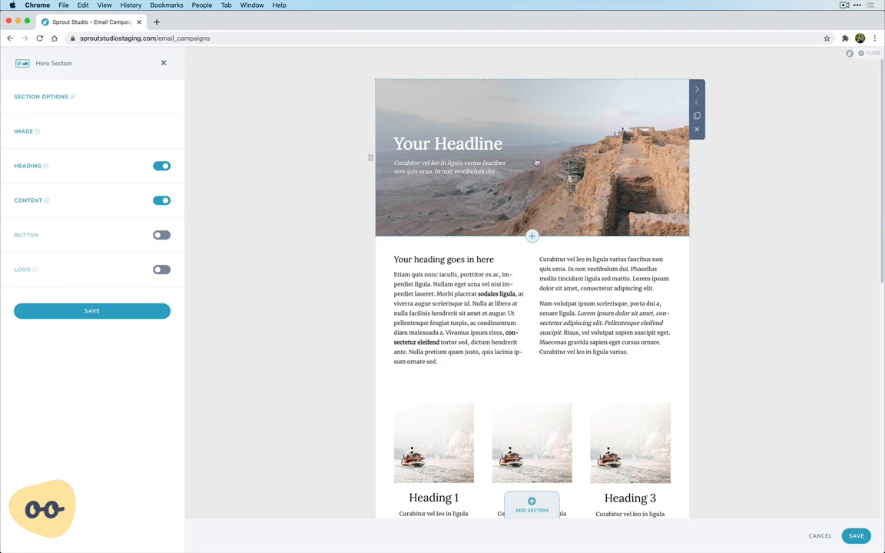
- Switch the two-column section to the layout with text on the left and a captioned image on the right
left_click(519, 297)
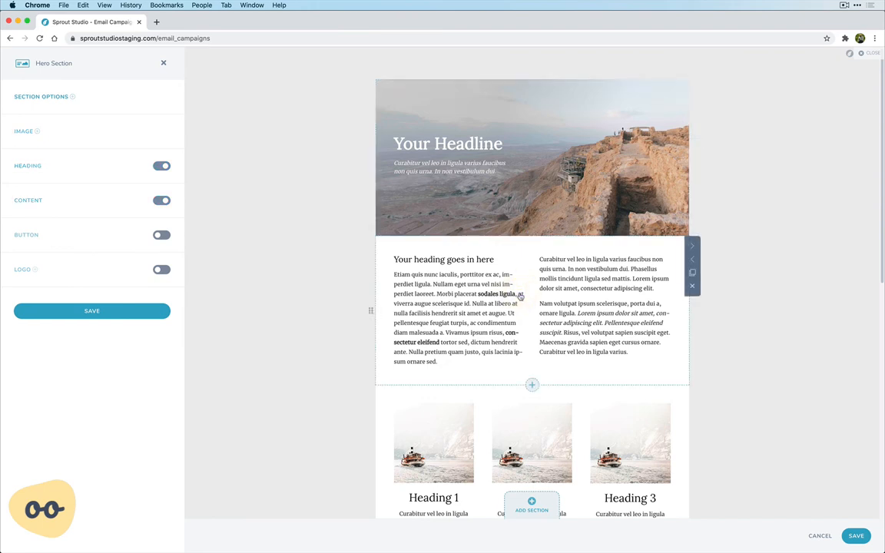
left_click(698, 249)
left_click(698, 249)
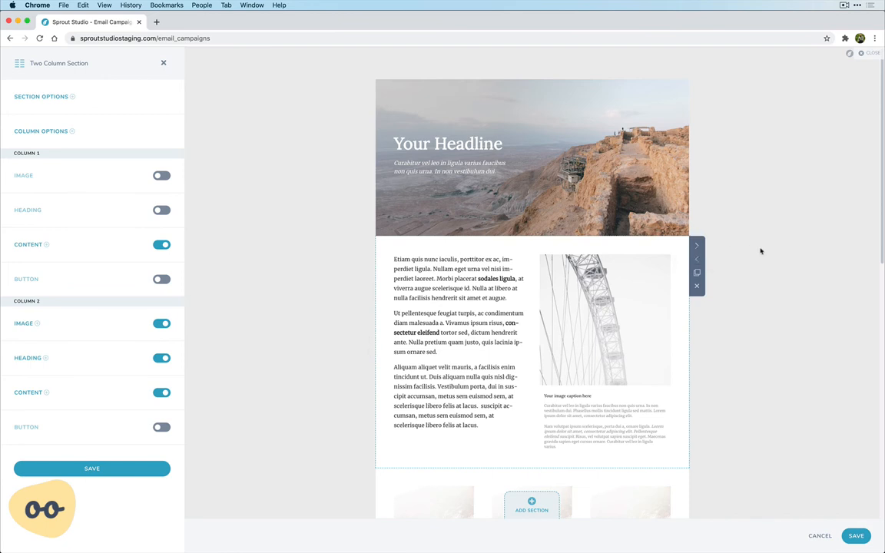
- Switch the three-image section to the layout with one large image beside two stacked images, with headings over them
scroll(761, 251, "down", 5)
left_click(680, 255)
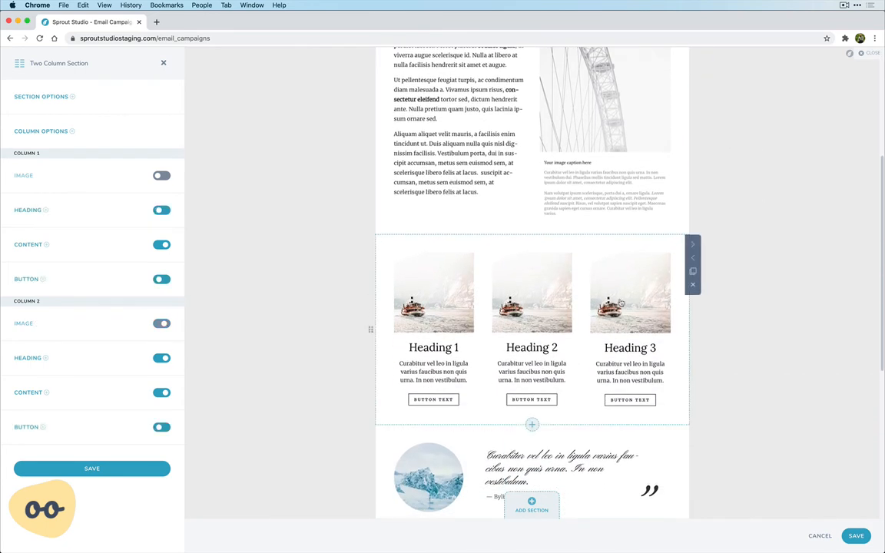
left_click(697, 247)
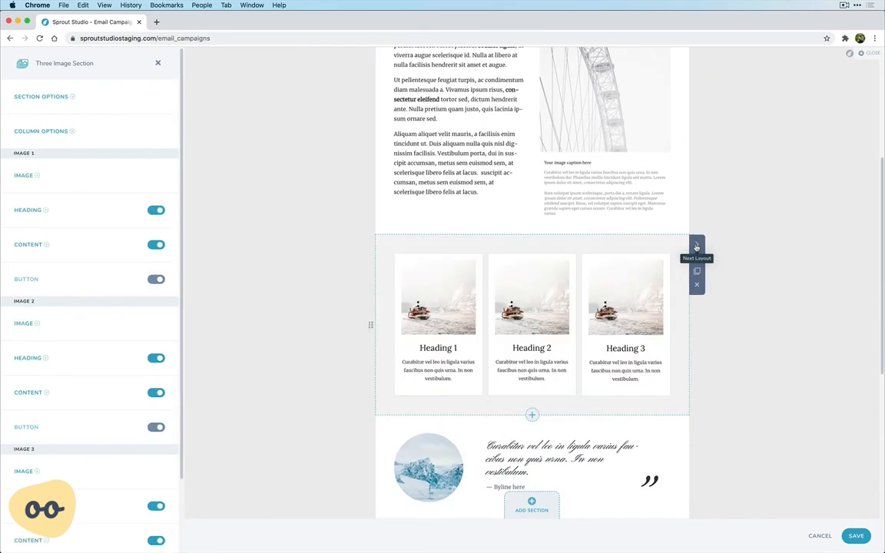
left_click(697, 247)
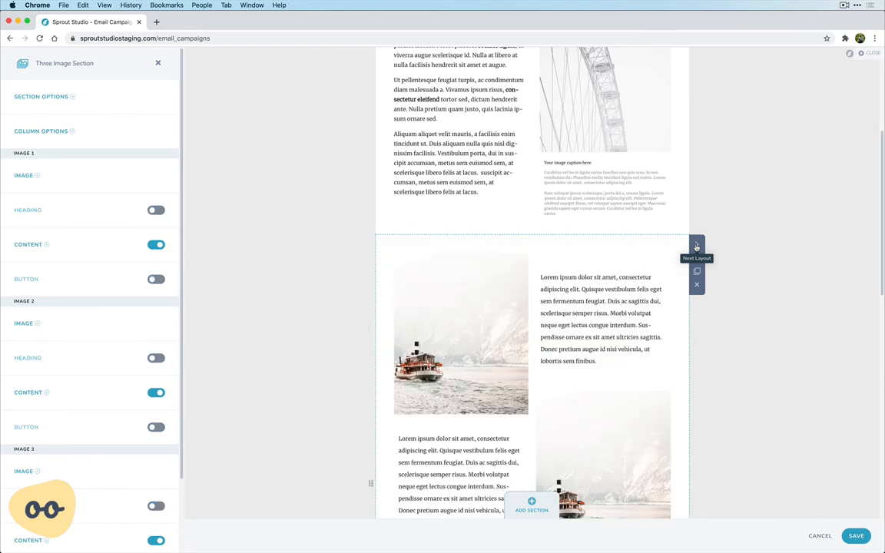
left_click(697, 247)
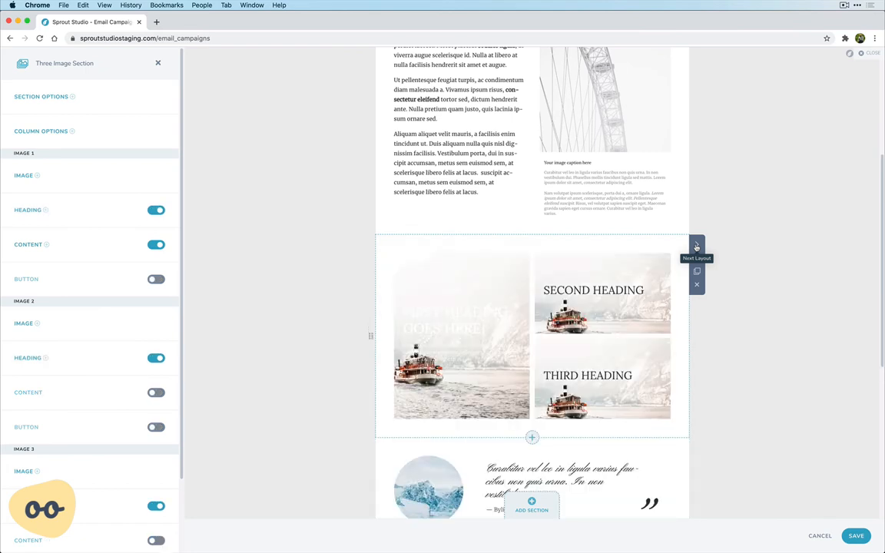
- Switch the quote section to the image-free layout with a large italic quote and a byline beneath it
scroll(671, 291, "down", 3)
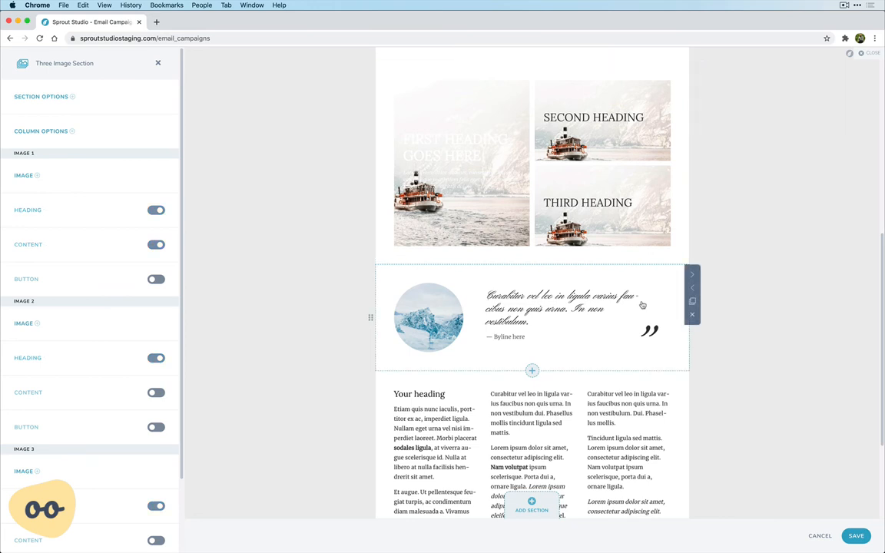
left_click(643, 305)
left_click(698, 274)
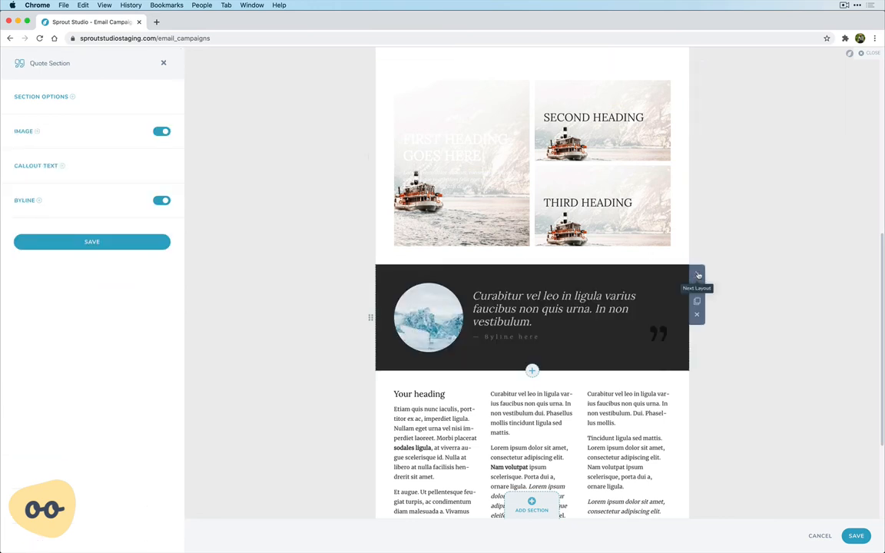
left_click(699, 275)
left_click(698, 275)
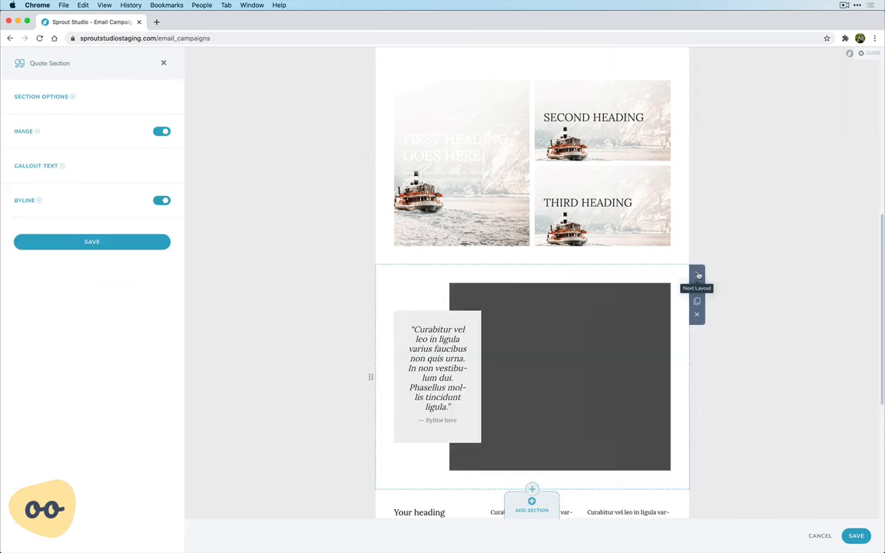
left_click(699, 274)
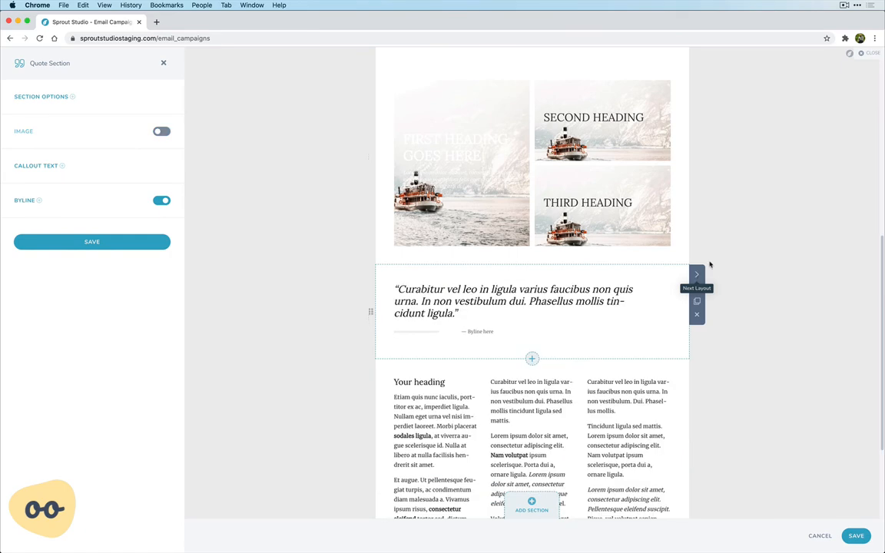
- Examine the hero section's image and heading settings
scroll(722, 254, "down", 3)
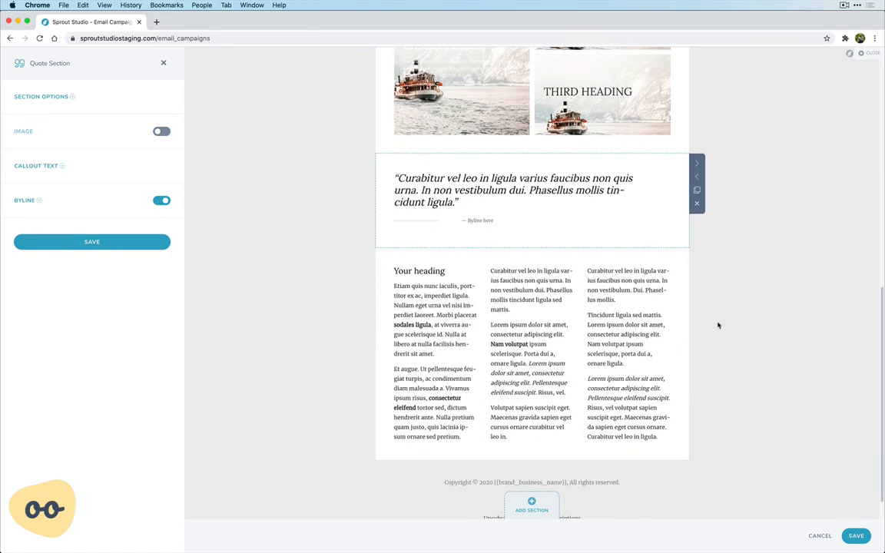
scroll(718, 325, "up", 10)
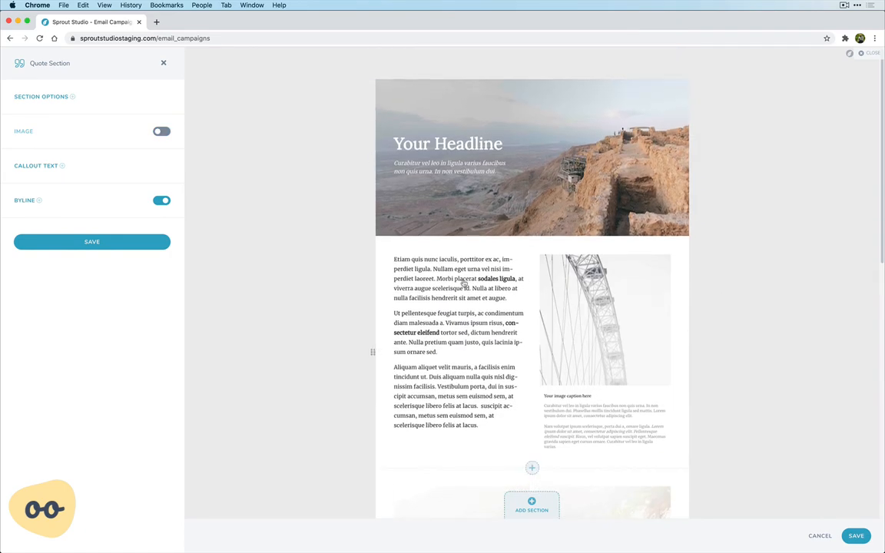
left_click(414, 144)
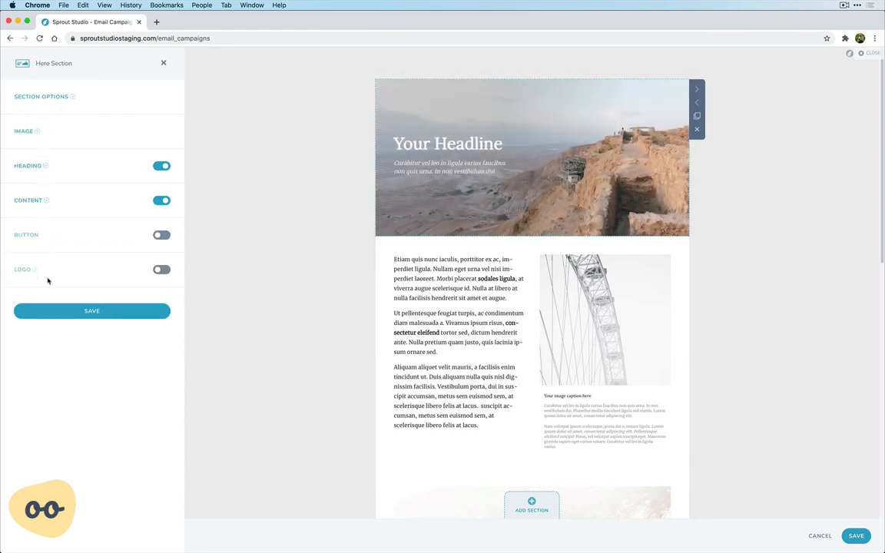
left_click(25, 132)
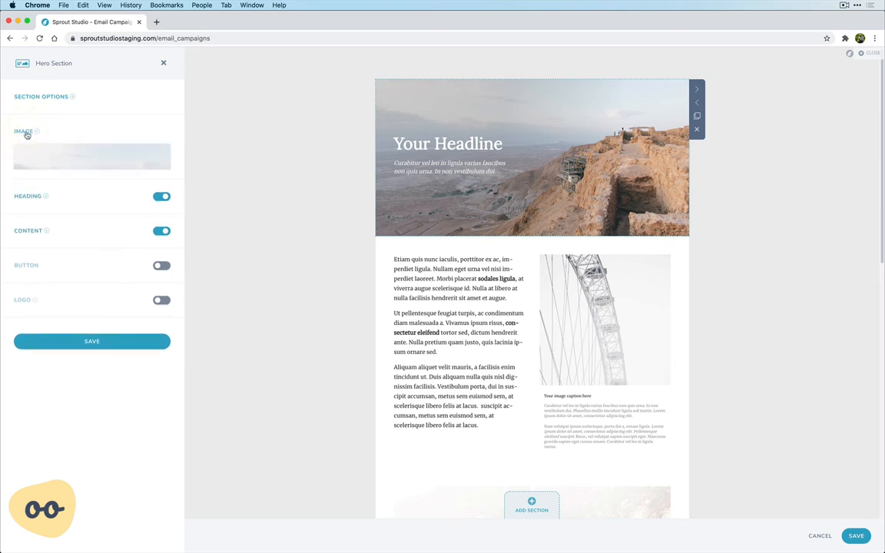
left_click(25, 132)
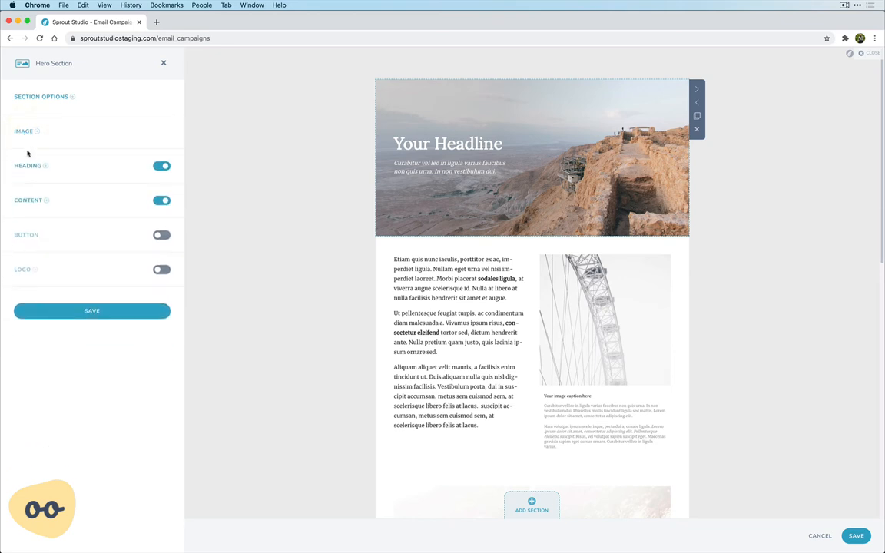
left_click(27, 166)
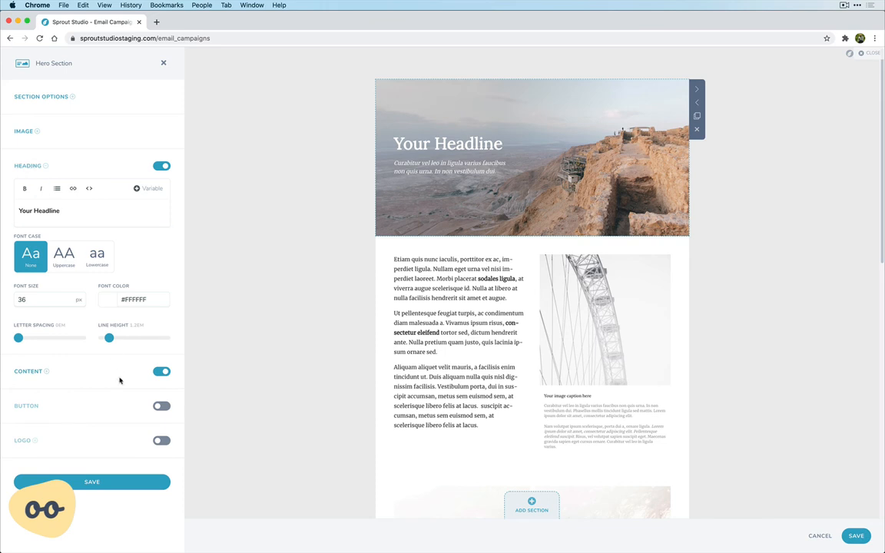
- Try showing the logo in the hero section, turn it off again and save the section
left_click(162, 443)
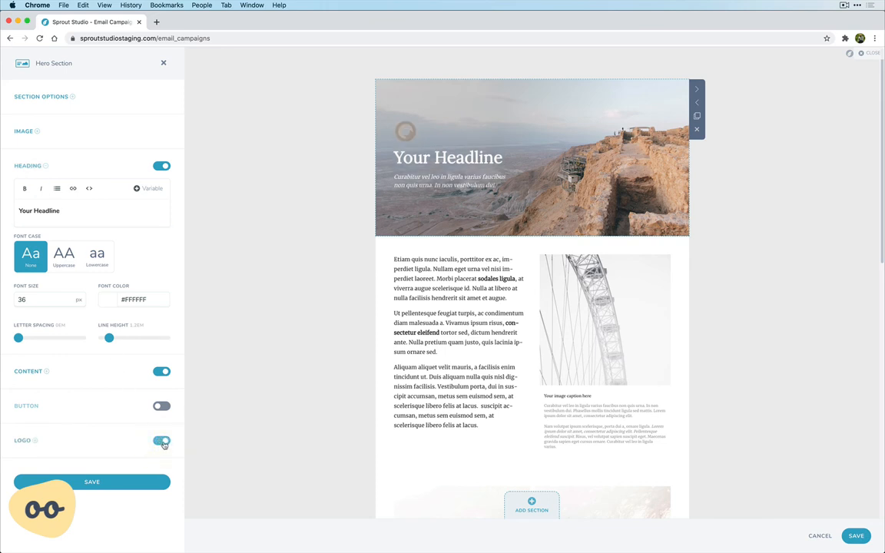
left_click(162, 443)
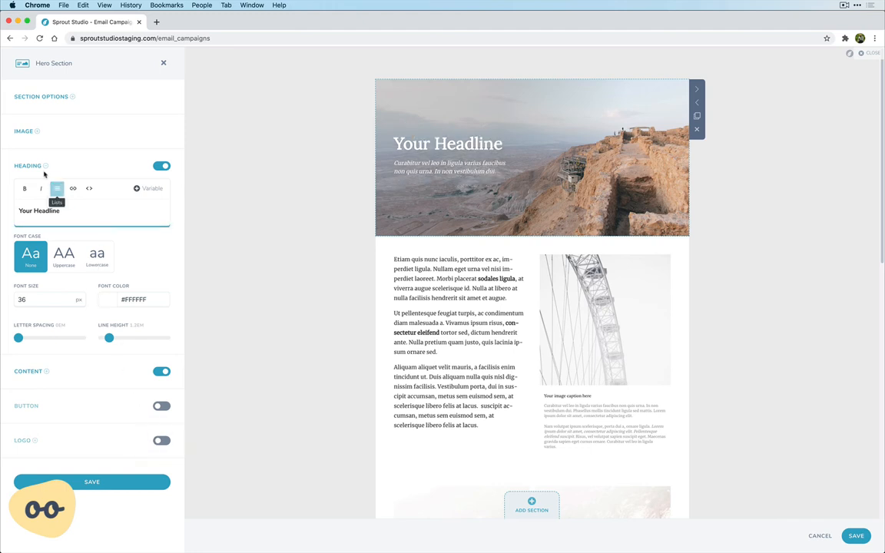
left_click(36, 168)
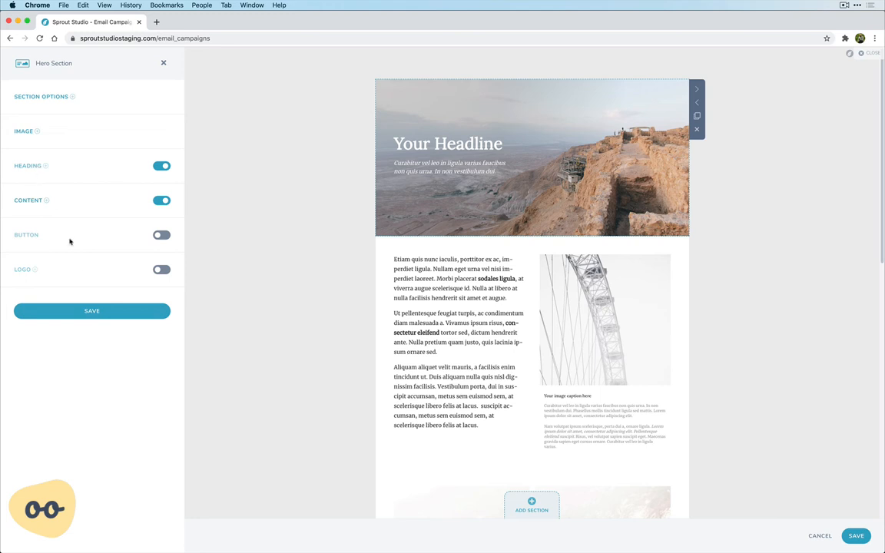
left_click(102, 313)
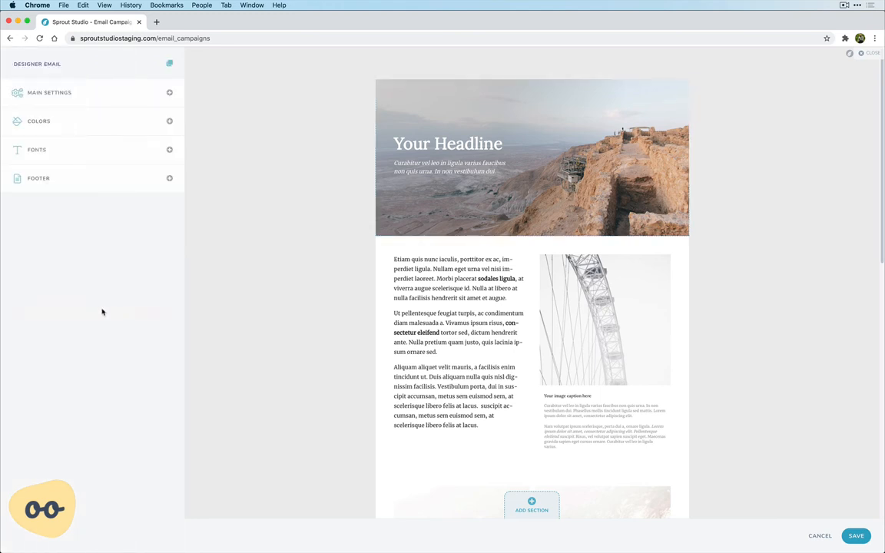
scroll(346, 287, "down", 5)
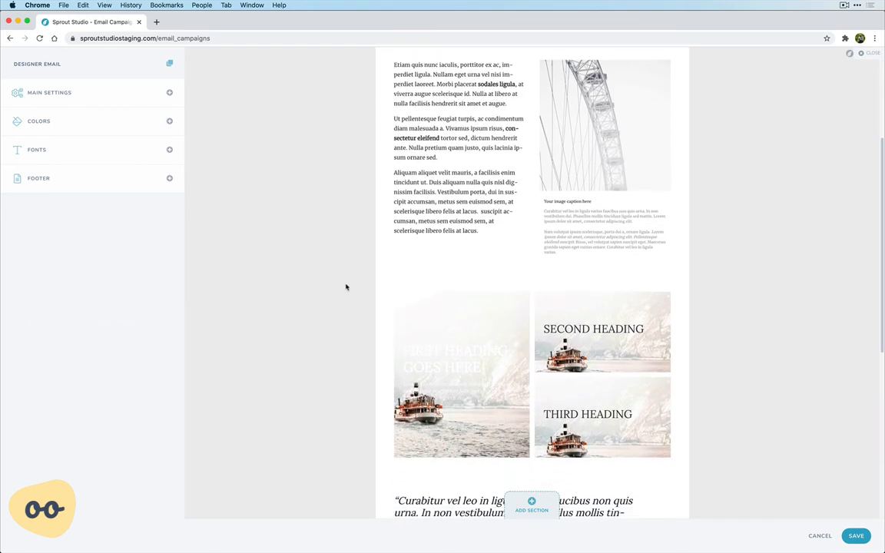
scroll(346, 287, "down", 6)
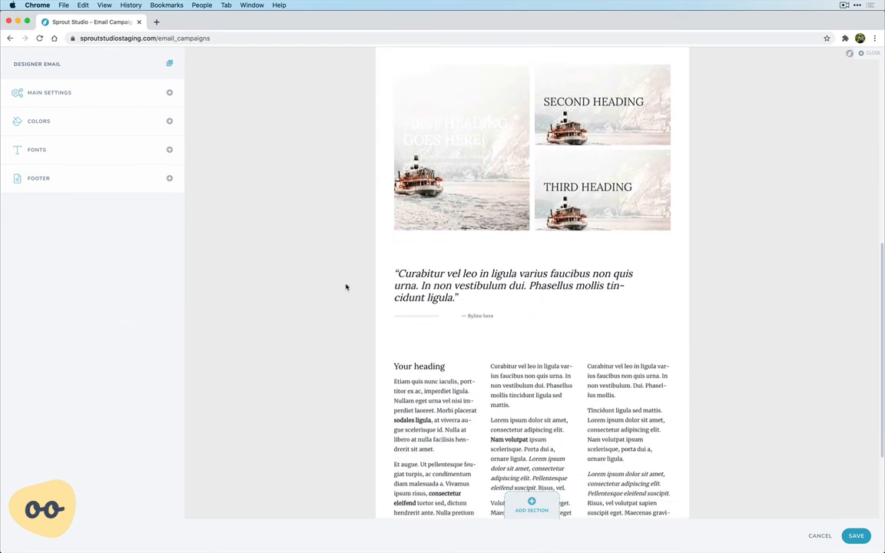
- Look over the sections of the designed email and save the design
scroll(346, 287, "down", 5)
scroll(346, 287, "up", 16)
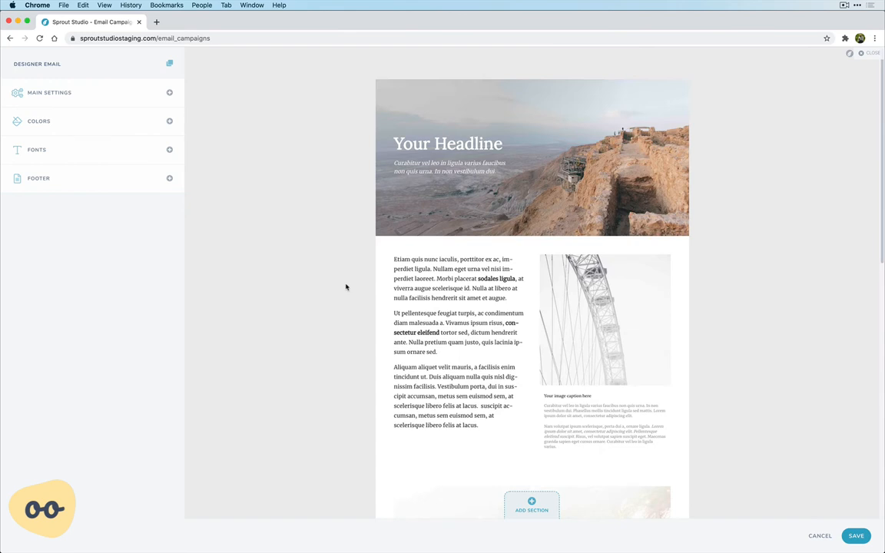
left_click(857, 537)
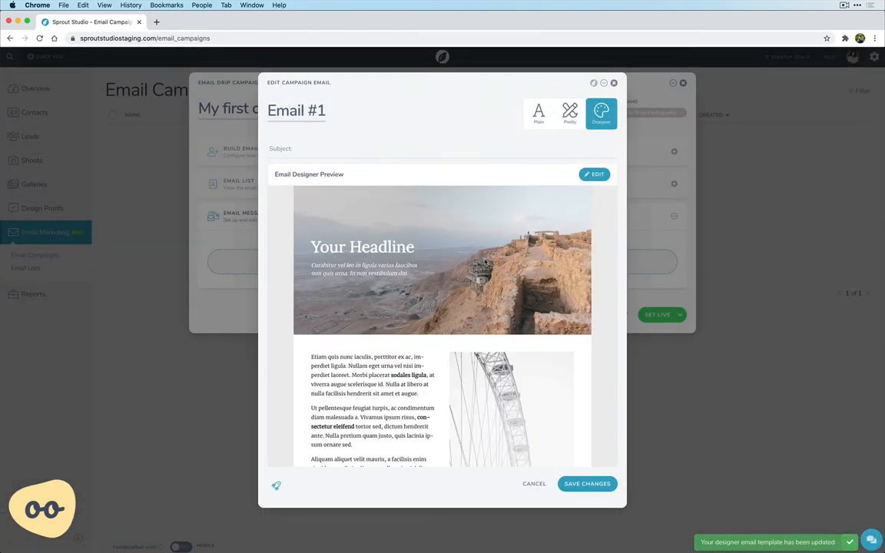
- Give Email #1 the subject "This is my first email" and save the email
scroll(486, 263, "down", 10)
scroll(486, 262, "up", 15)
left_click(336, 149)
type("This is")
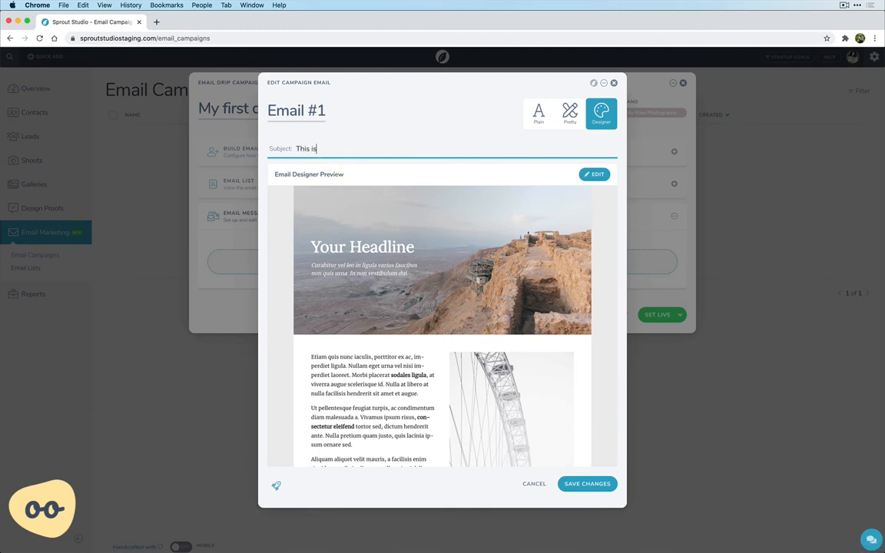
type(" my first email")
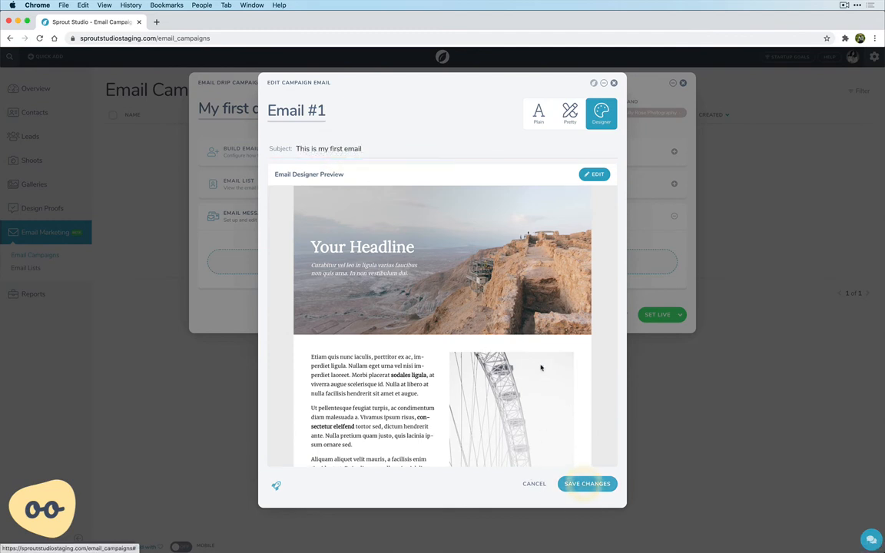
left_click(578, 484)
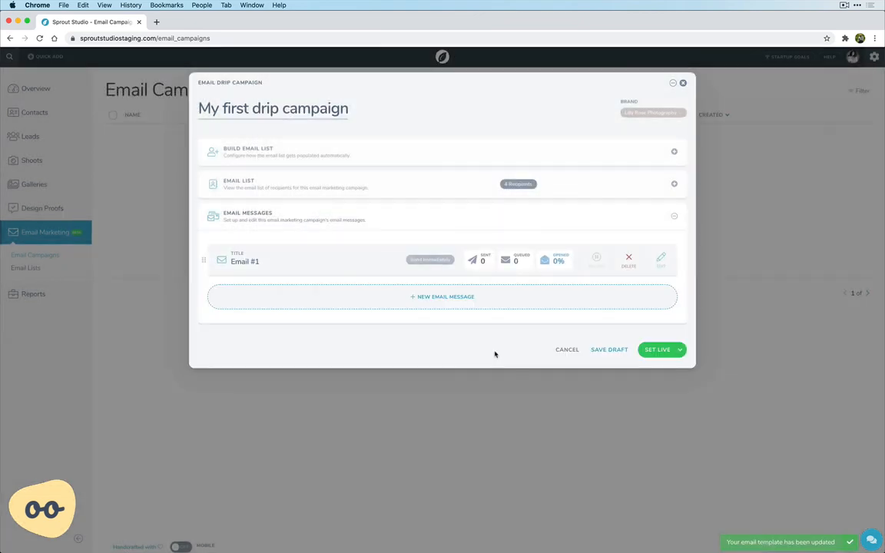
- Add a second plain email message to the campaign with "Test" as both subject and body, and save it
left_click(446, 304)
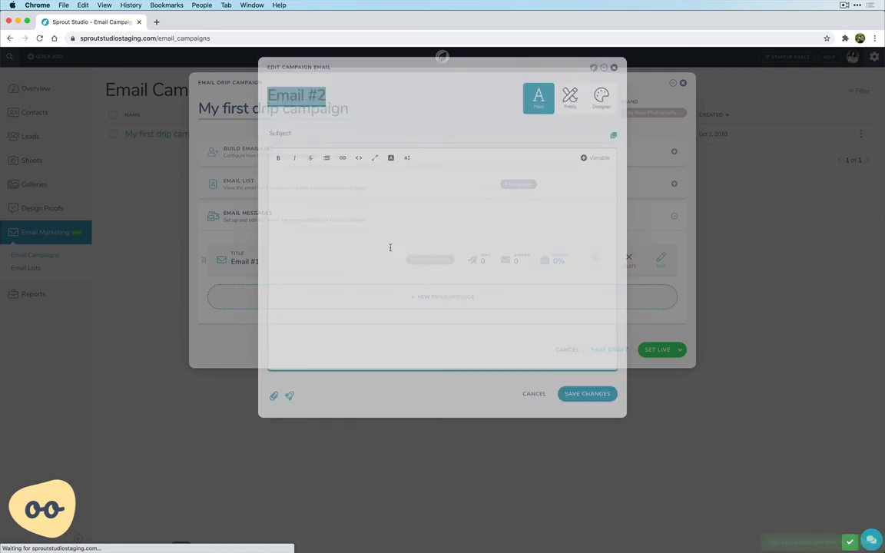
left_click(328, 149)
type("Test")
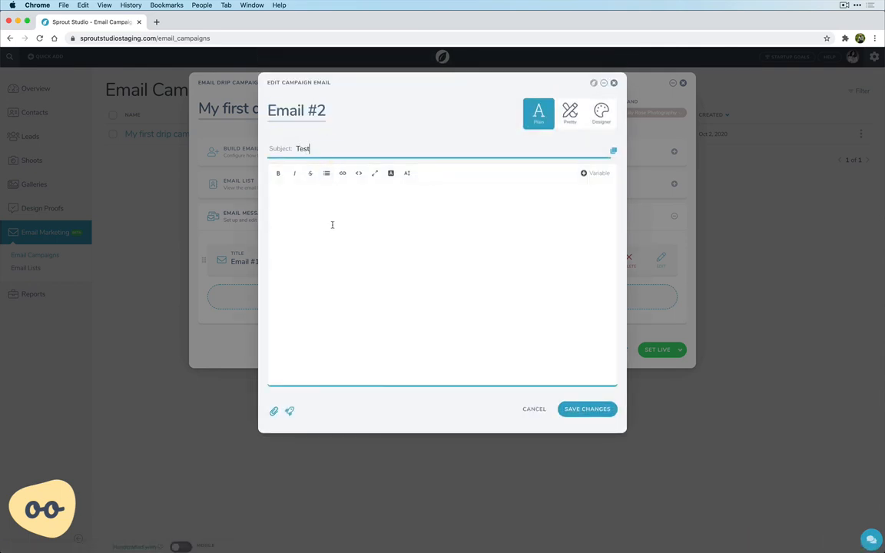
left_click(332, 224)
type("Test")
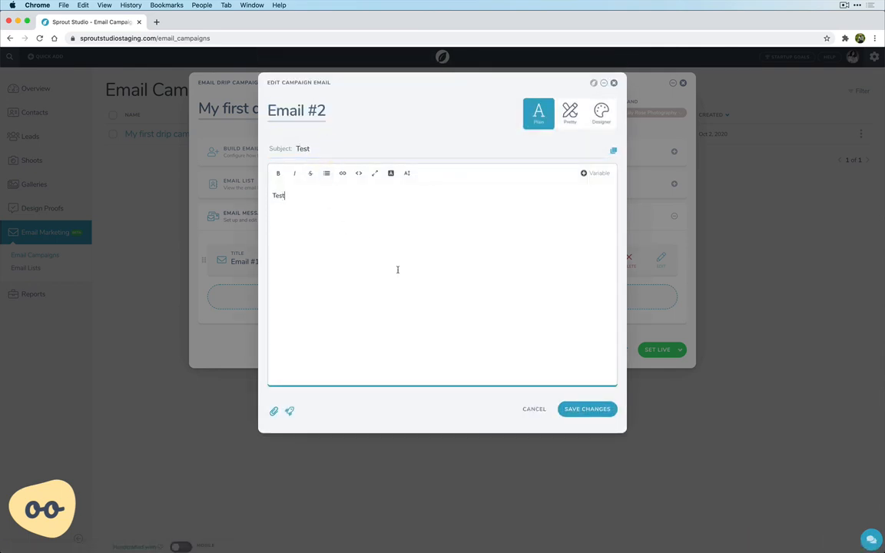
left_click(587, 409)
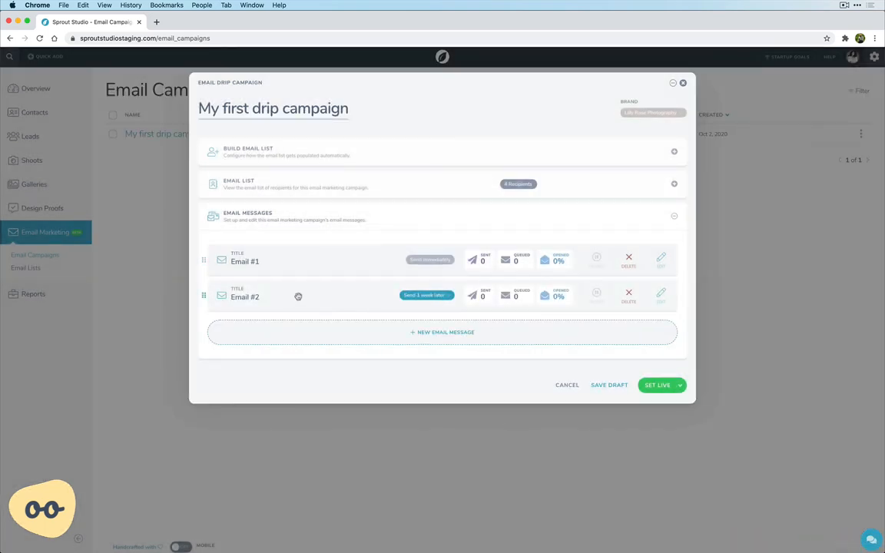
- Change the send delay of Email #2 to 1 day later
left_click(421, 296)
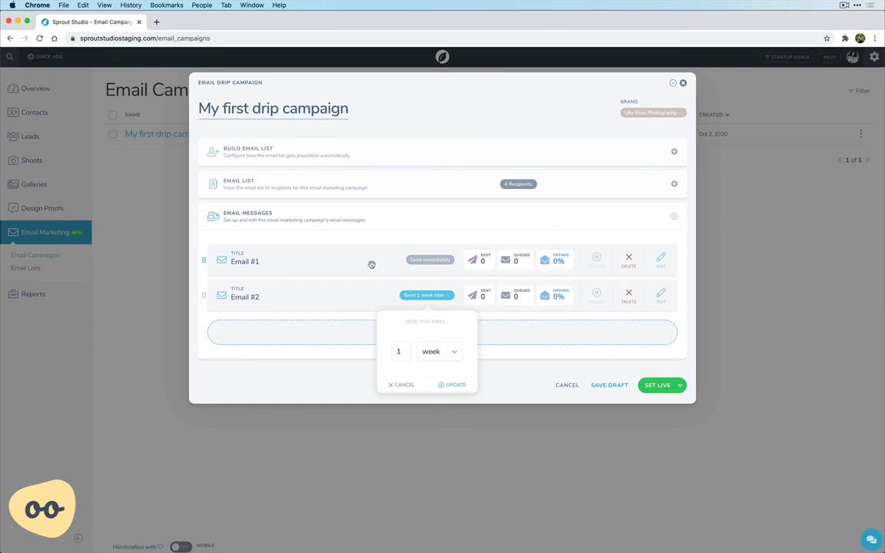
left_click(437, 351)
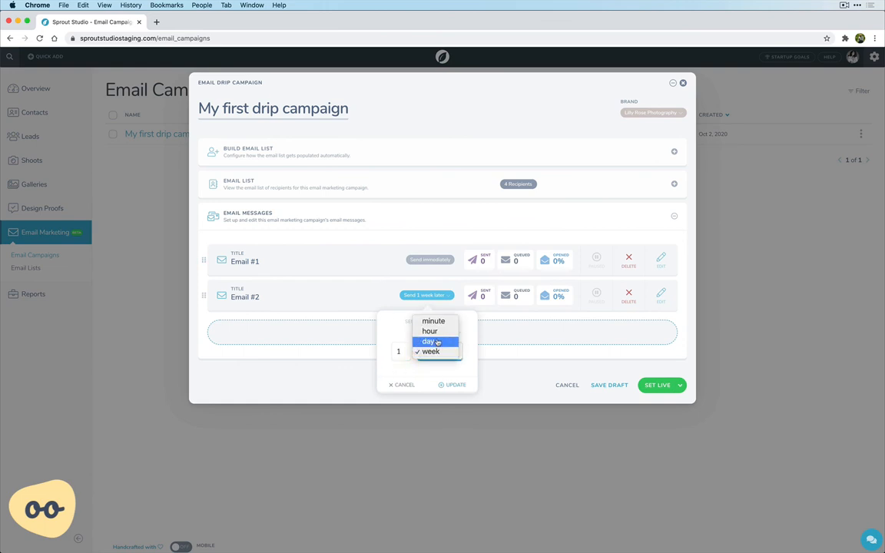
left_click(430, 340)
left_click(453, 386)
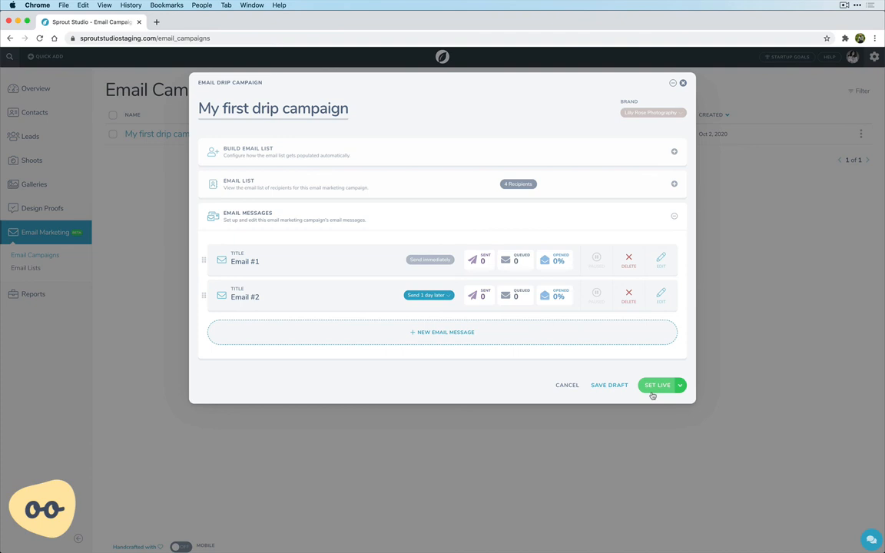
left_click(356, 154)
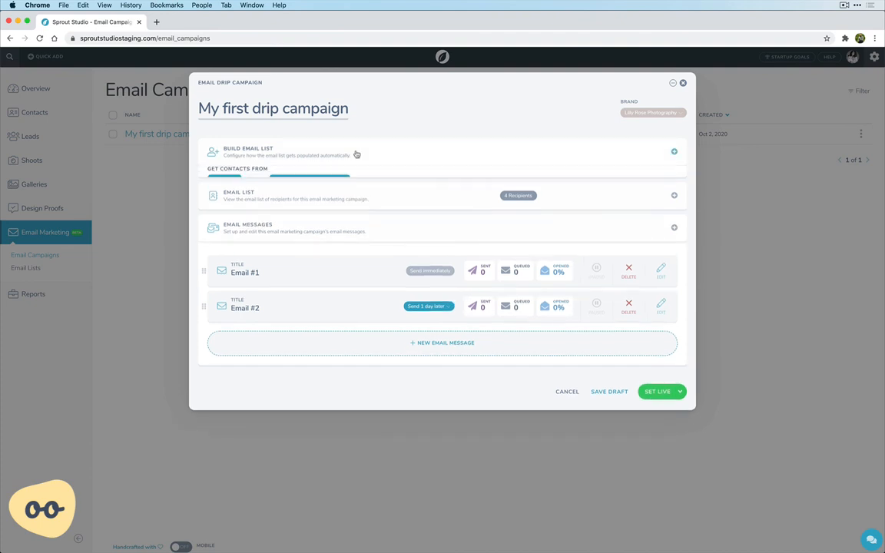
left_click(356, 153)
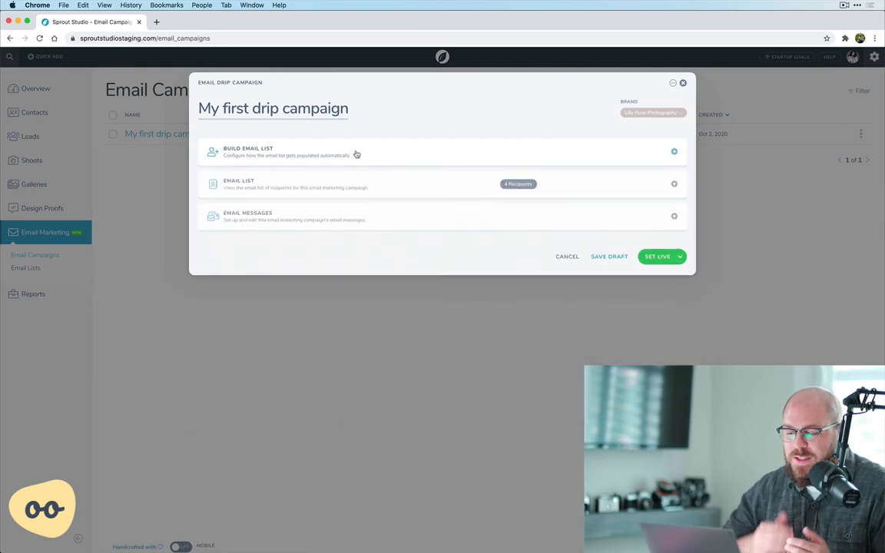